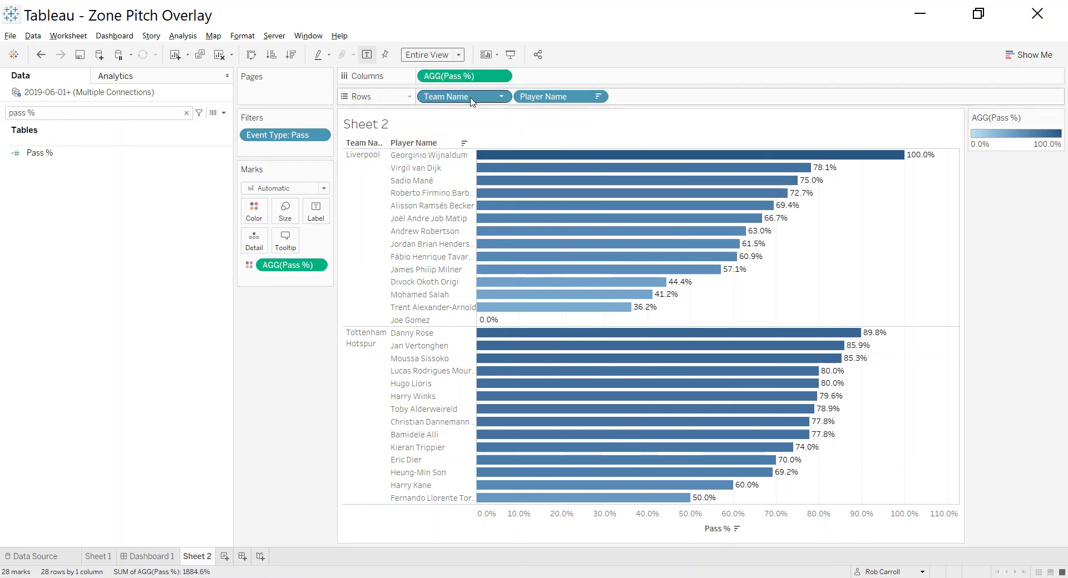
Step: Drag the AGG(Pass %) pill off the Color shelf so all bars turn plain blue
{"action": "left_click_drag", "start_coordinate": [291, 266], "coordinate": [184, 264]}
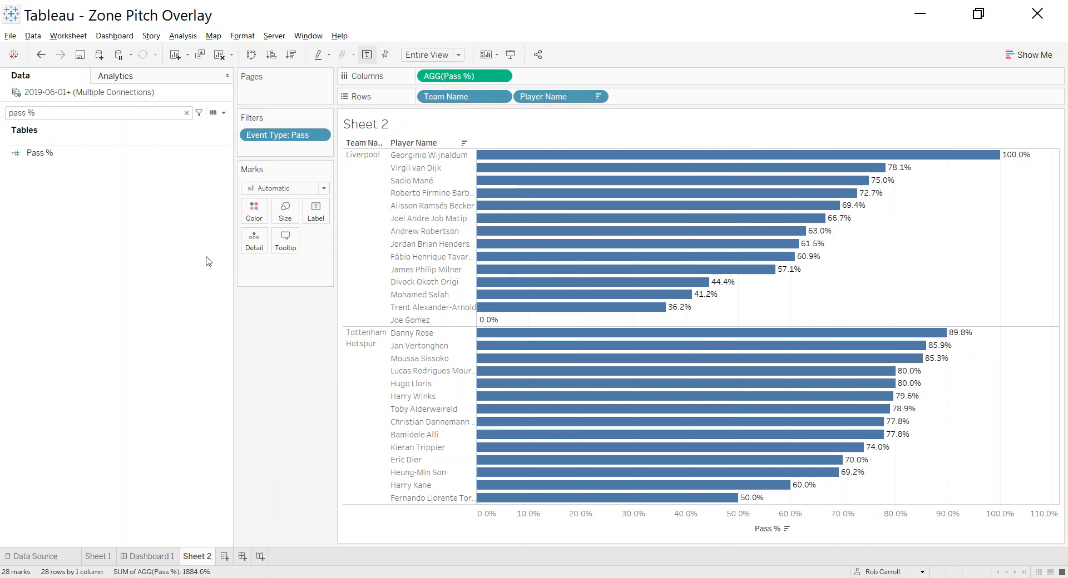
{"action": "left_click", "coordinate": [251, 209]}
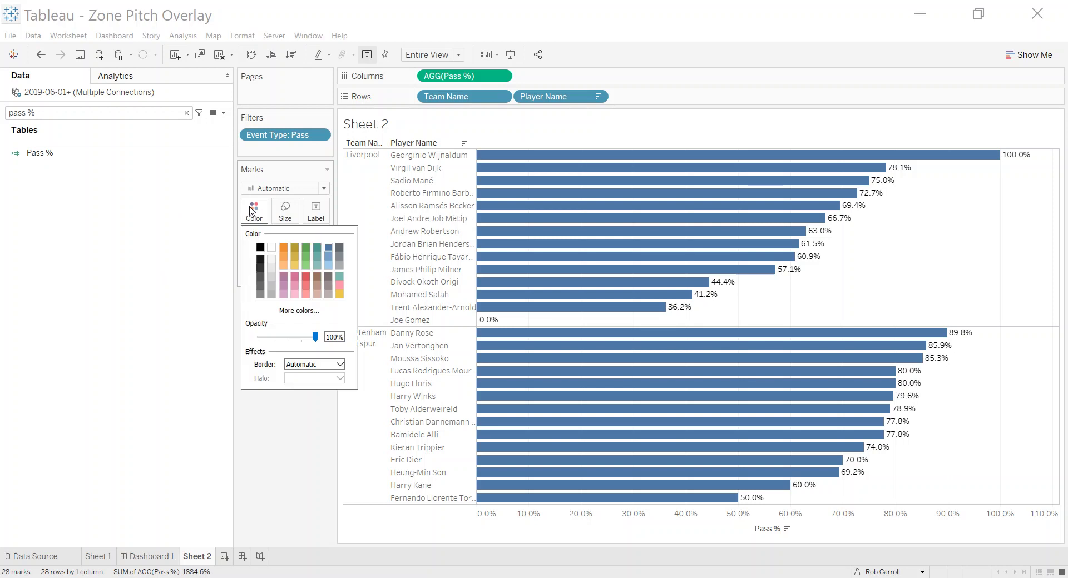
{"action": "left_click", "coordinate": [306, 277]}
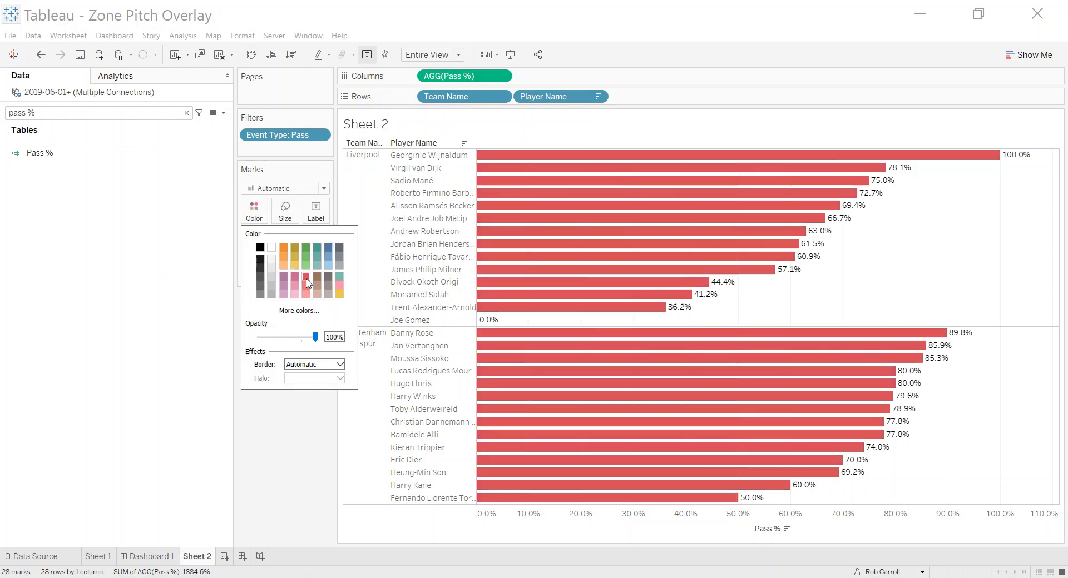
{"action": "left_click", "coordinate": [302, 425]}
{"action": "left_click", "coordinate": [48, 57]}
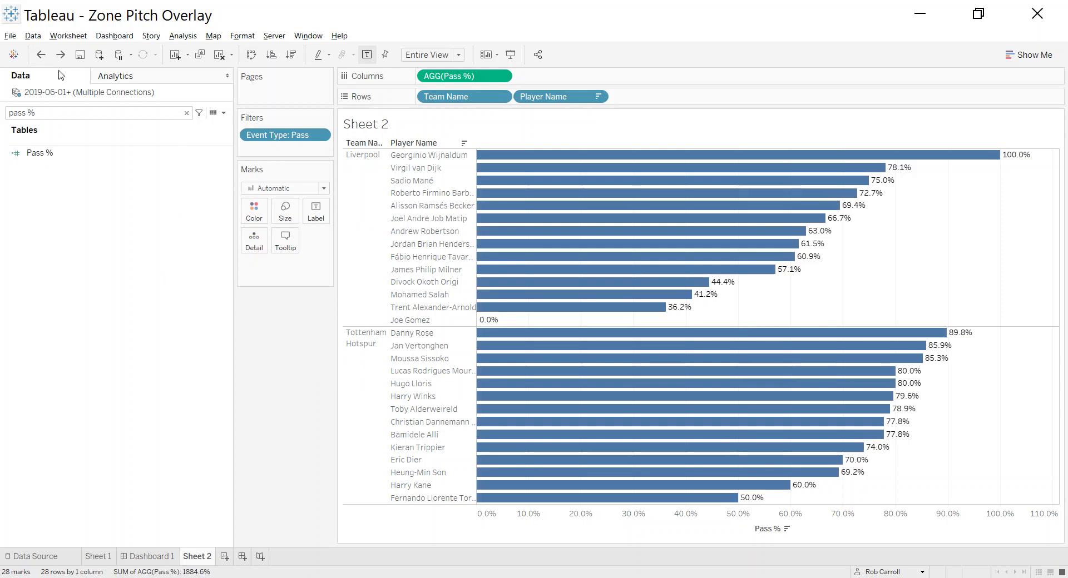
Step: Search the Data pane for 'team' and colour the bars by Team Name
{"action": "left_click", "coordinate": [72, 112]}
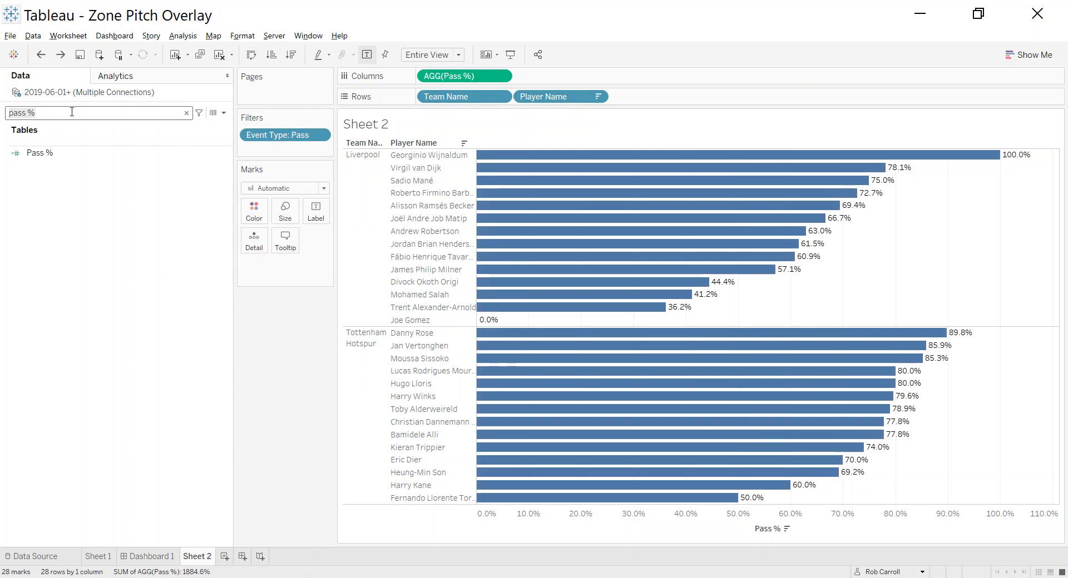
{"action": "key", "text": "ctrl+a"}
{"action": "key", "text": "BackSpace"}
{"action": "type", "text": "team"}
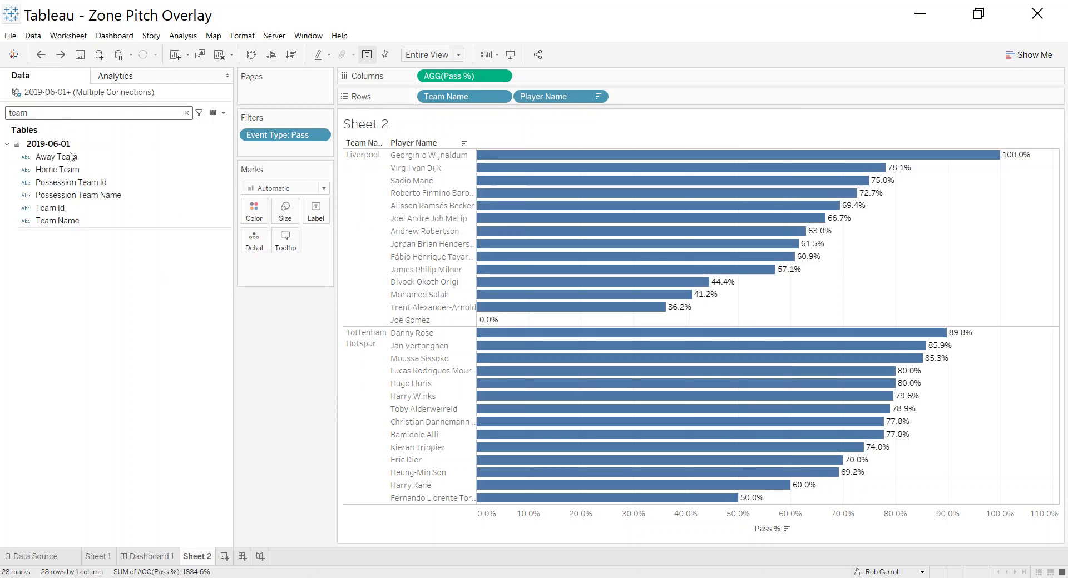
{"action": "left_click_drag", "start_coordinate": [56, 220], "coordinate": [252, 217]}
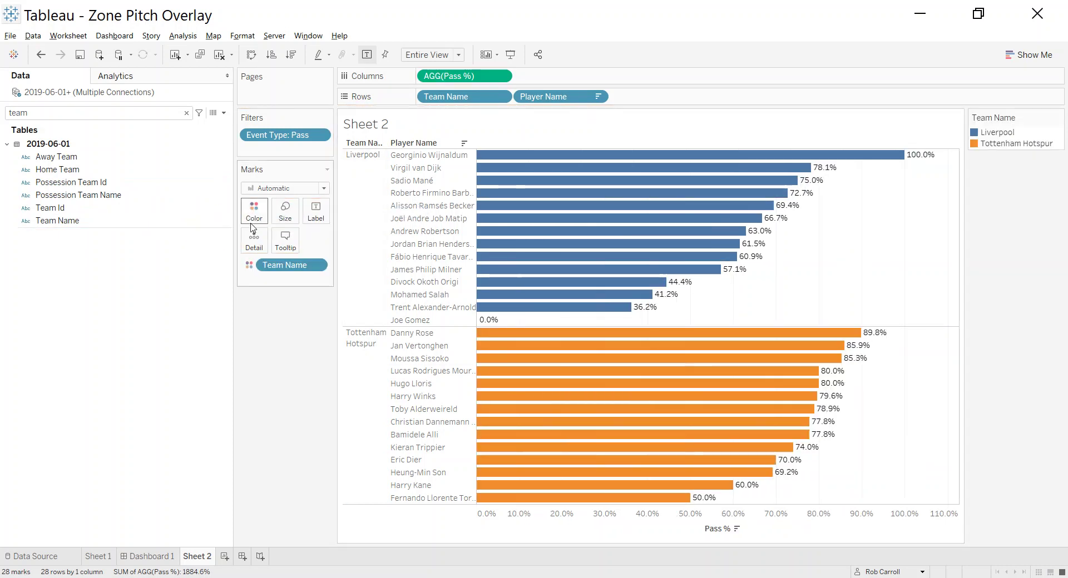
Step: Edit the team colours so Liverpool is red and Tottenham Hotspur green
{"action": "left_click", "coordinate": [248, 218]}
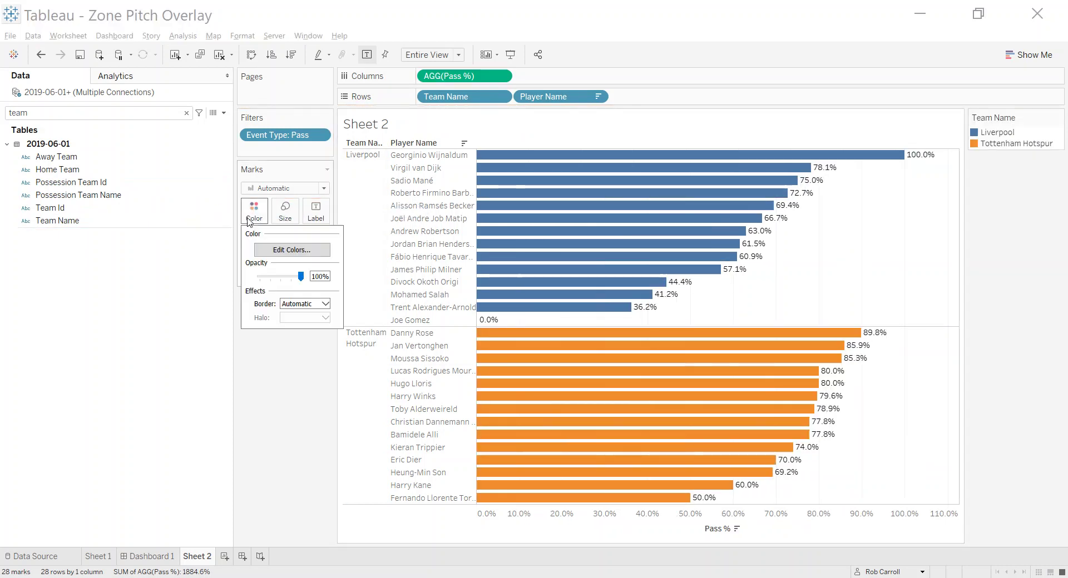
{"action": "left_click", "coordinate": [292, 249]}
{"action": "left_click", "coordinate": [413, 204]}
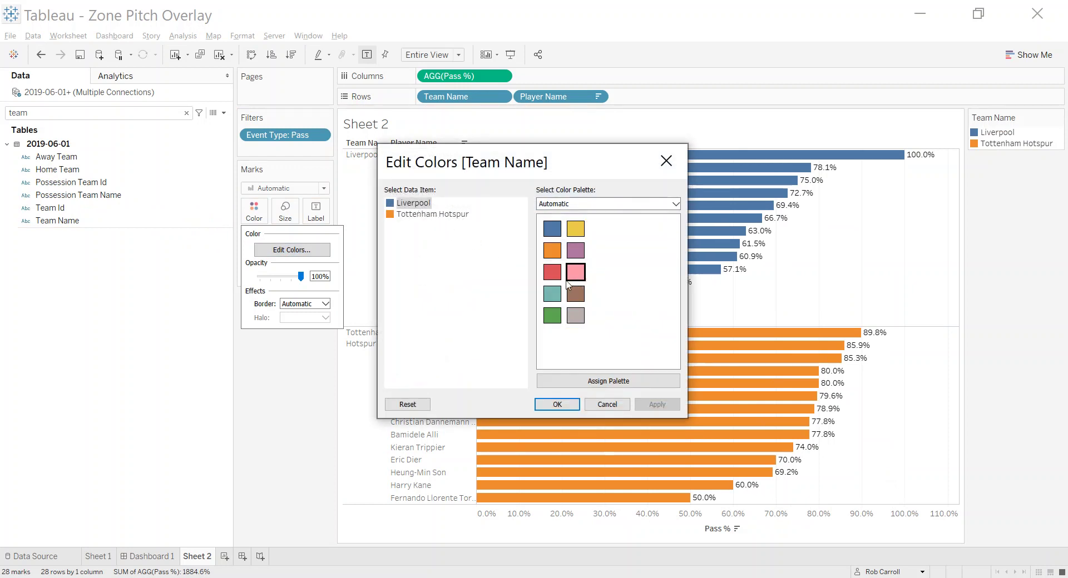
{"action": "left_click", "coordinate": [553, 272]}
{"action": "left_click", "coordinate": [429, 215]}
{"action": "left_click", "coordinate": [552, 316]}
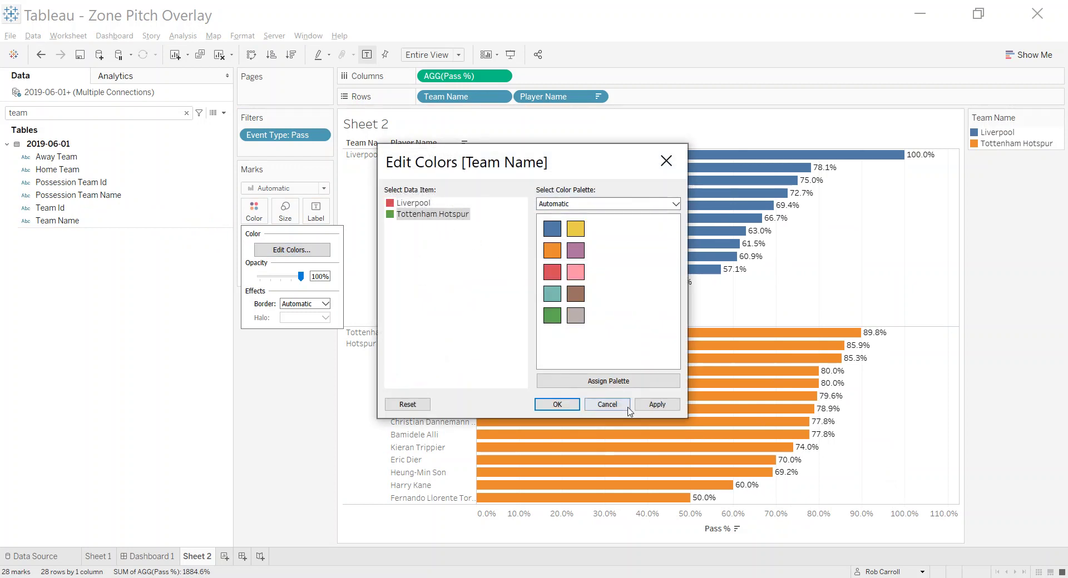
{"action": "left_click", "coordinate": [576, 404]}
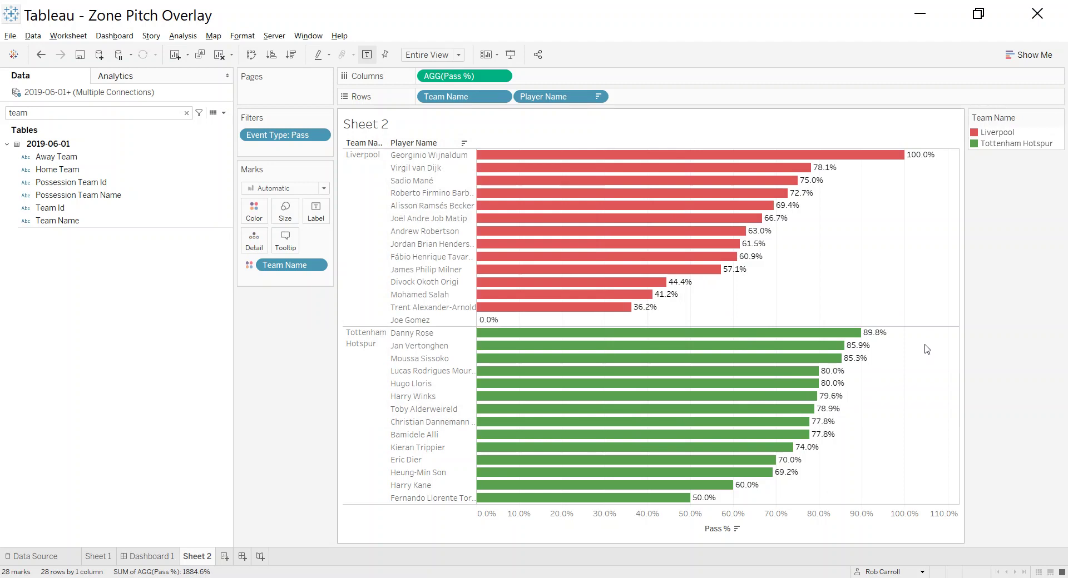
Step: Replace the Team Name colouring with Pass %, found by searching '%'
{"action": "left_click_drag", "start_coordinate": [289, 265], "coordinate": [75, 227]}
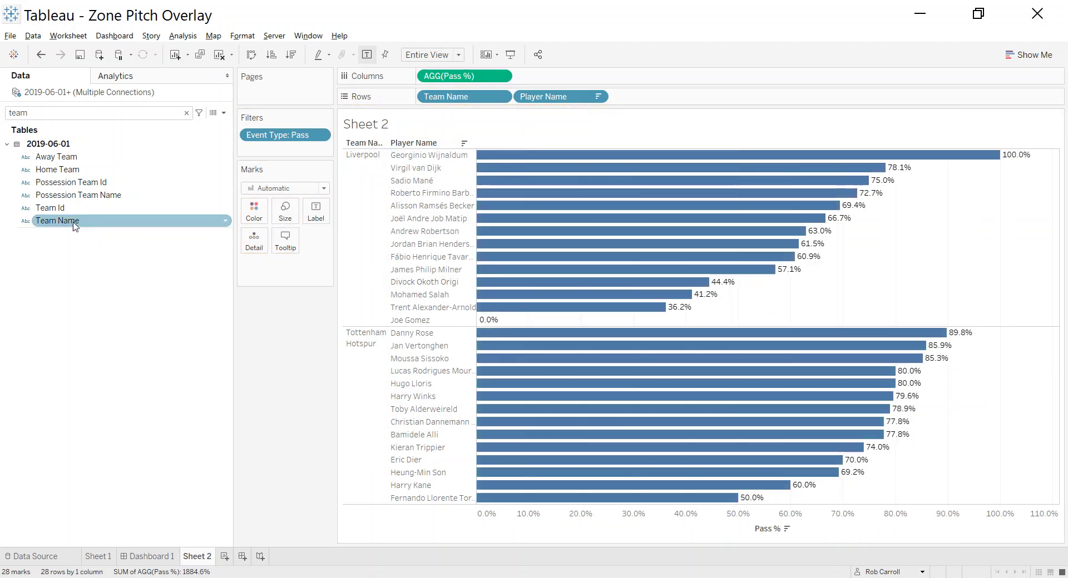
{"action": "left_click", "coordinate": [45, 114]}
{"action": "key", "text": "ctrl+a"}
{"action": "type", "text": "%"}
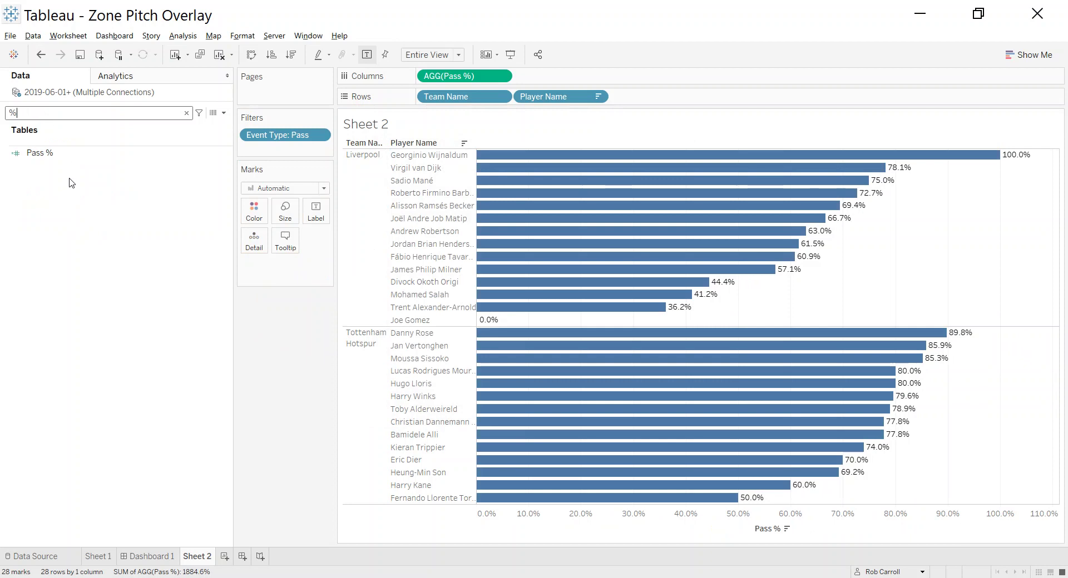
{"action": "left_click", "coordinate": [41, 156]}
{"action": "left_click_drag", "start_coordinate": [43, 161], "coordinate": [255, 219]}
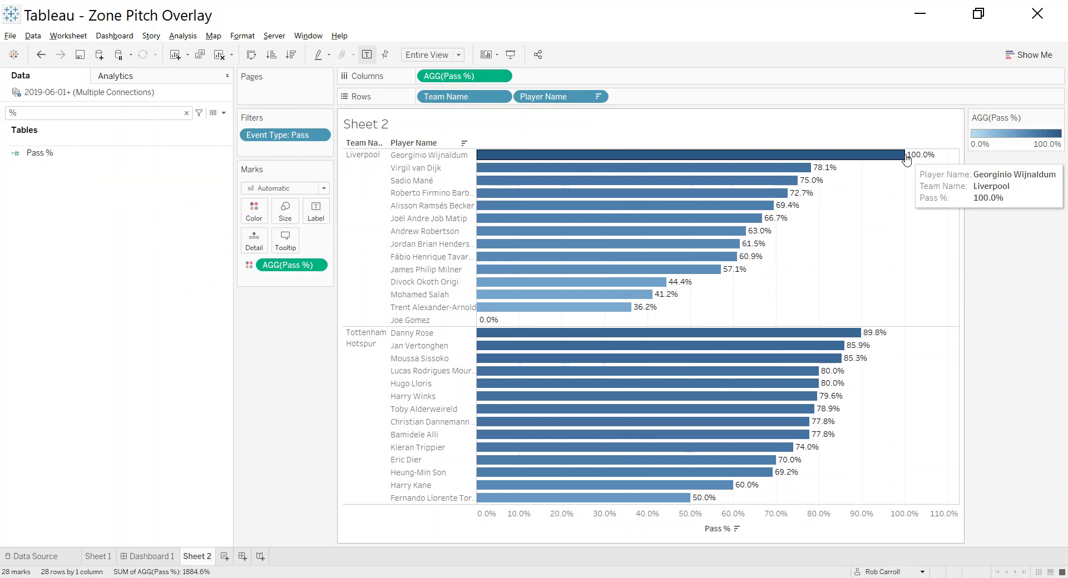
Step: Switch the Pass % colours to the Orange-Blue Diverging palette
{"action": "mouse_move", "coordinate": [654, 300]}
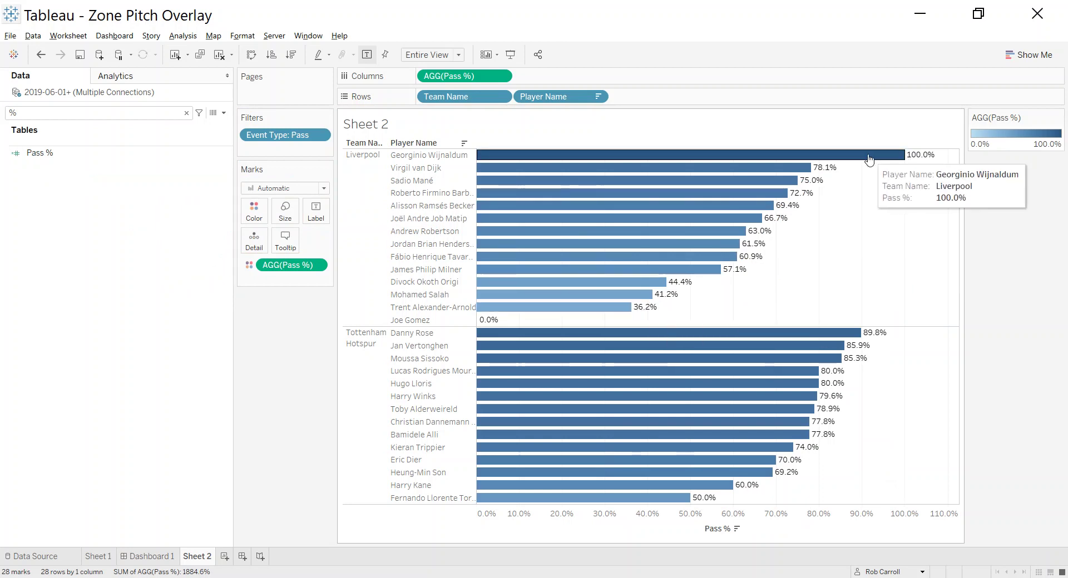
{"action": "left_click", "coordinate": [254, 211]}
{"action": "left_click", "coordinate": [305, 250]}
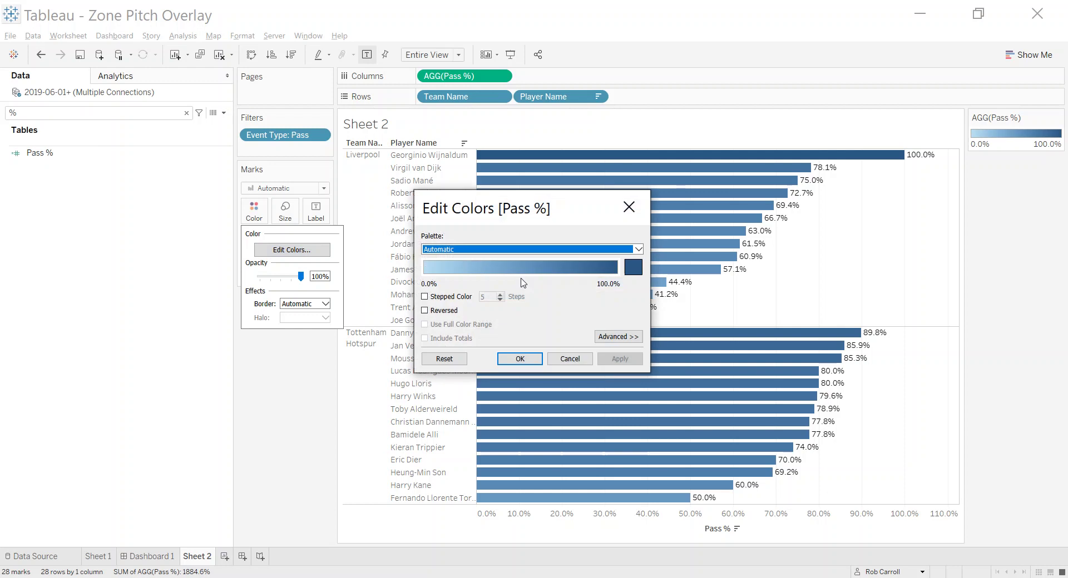
{"action": "left_click", "coordinate": [581, 249]}
{"action": "scroll", "coordinate": [559, 434], "scroll_direction": "down", "scroll_amount": 1}
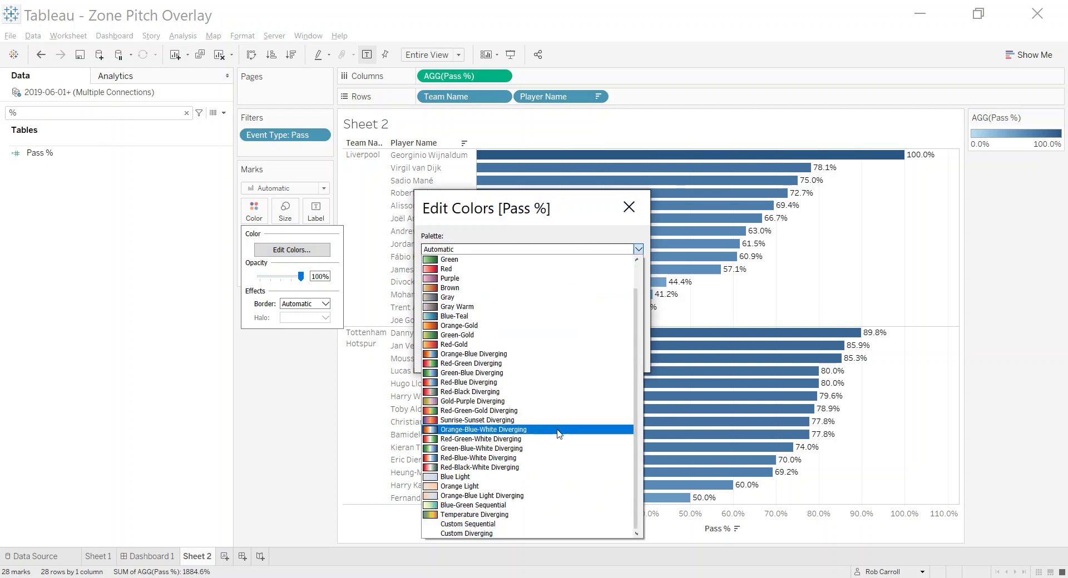
{"action": "scroll", "coordinate": [559, 435], "scroll_direction": "up", "scroll_amount": 1}
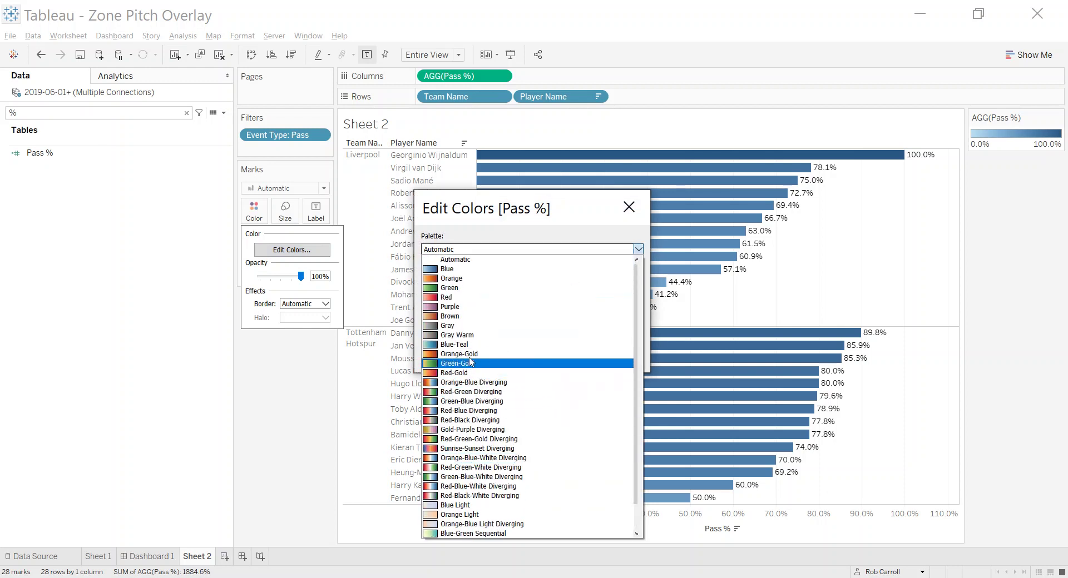
{"action": "left_click", "coordinate": [470, 382]}
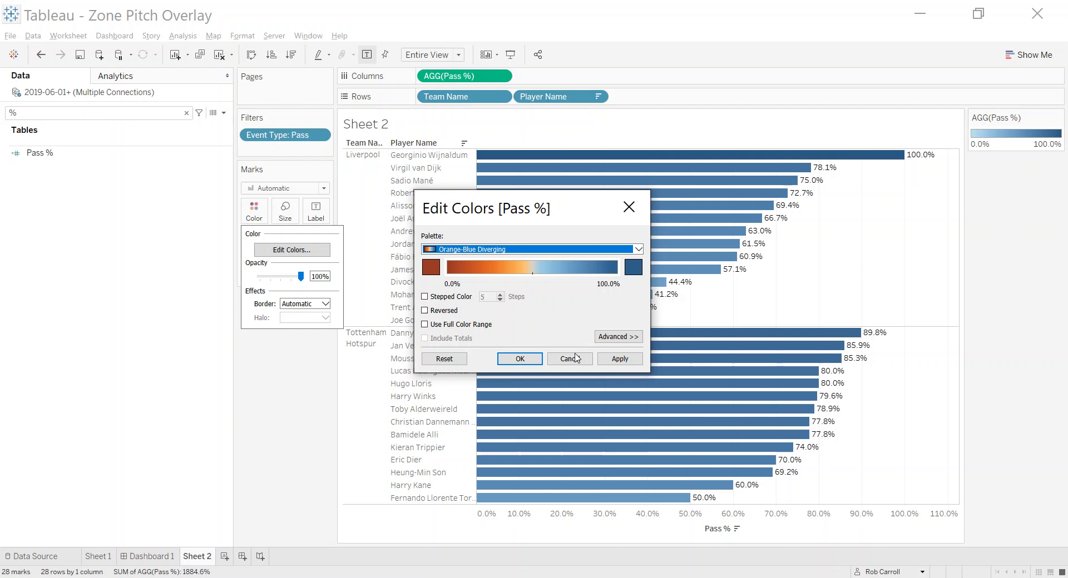
{"action": "left_click", "coordinate": [520, 359]}
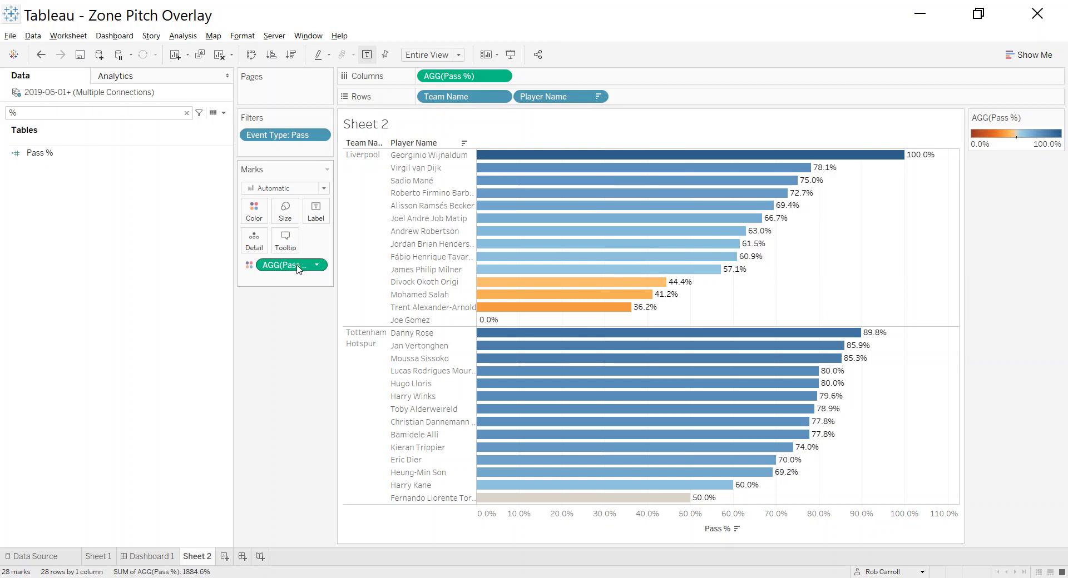
Step: Remove Pass % from Color and open the Data pane menu for creating a calculated field
{"action": "left_click_drag", "start_coordinate": [295, 265], "coordinate": [167, 282]}
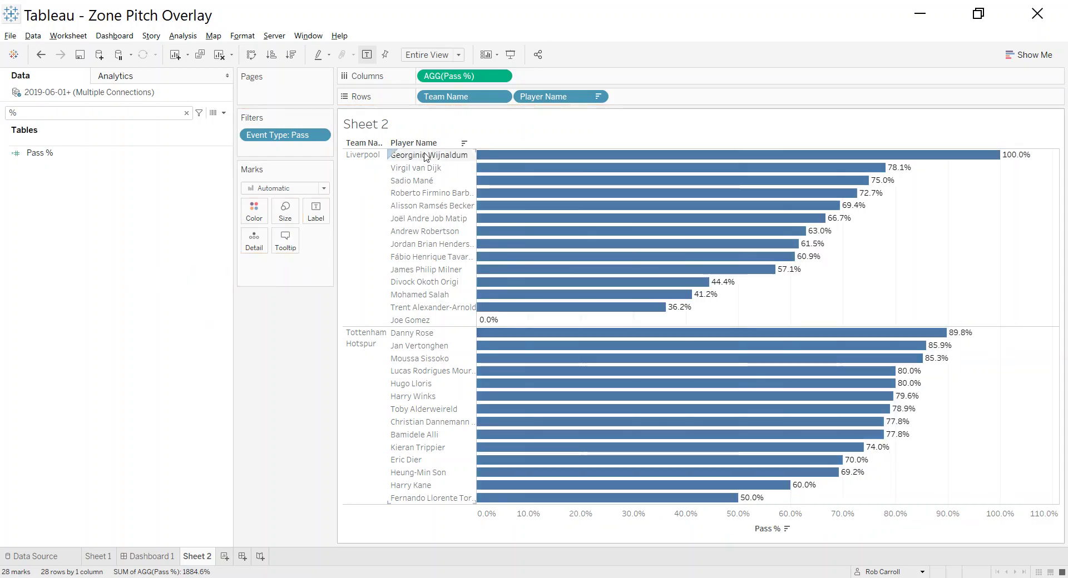
{"action": "mouse_move", "coordinate": [525, 169]}
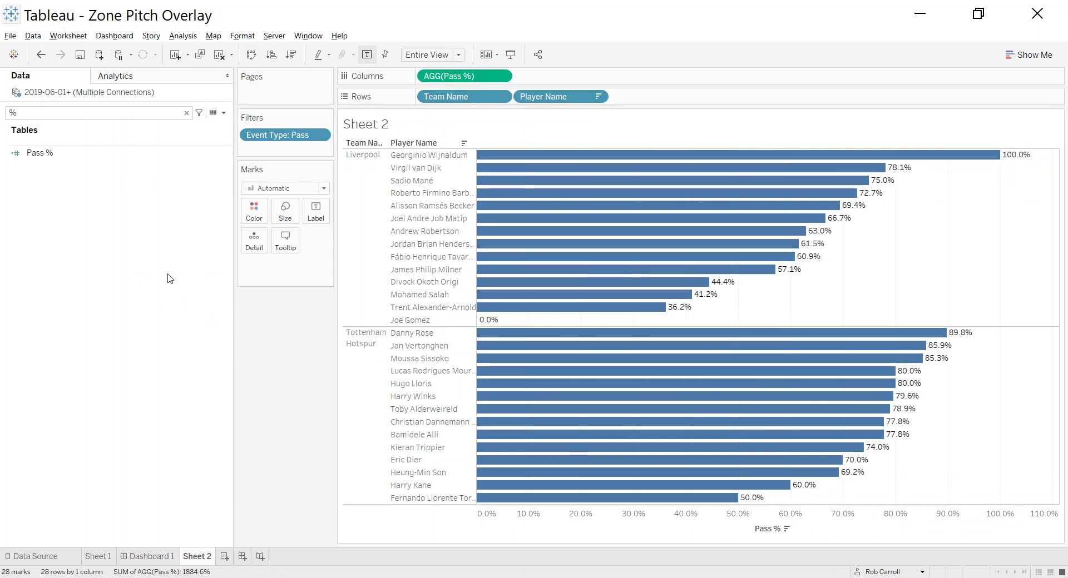
{"action": "left_click", "coordinate": [224, 113]}
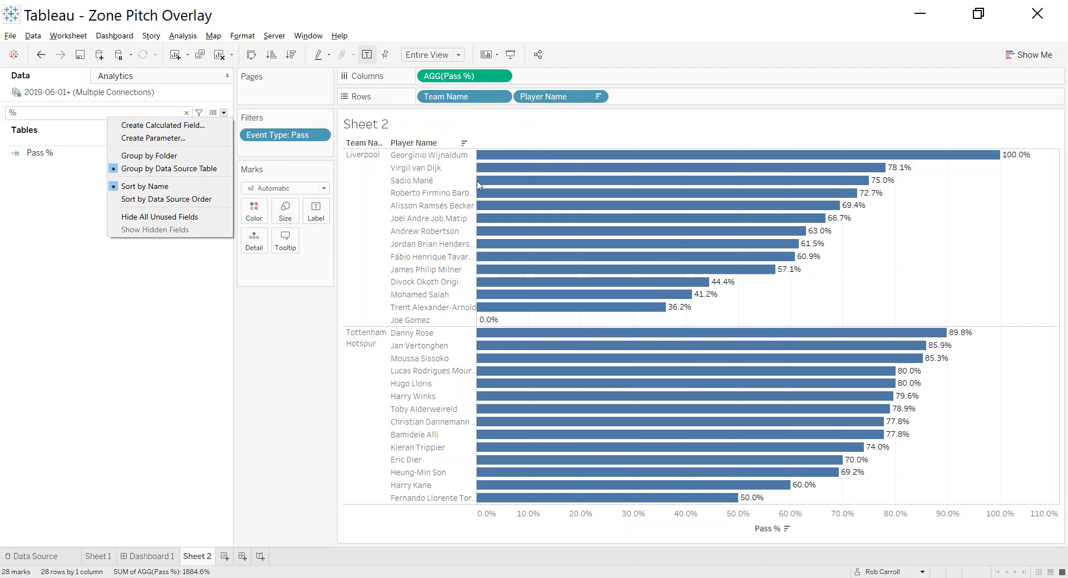
Step: Create a calculated field named 'Pass % Colour' and move its editor down below the chart rows
{"action": "left_click", "coordinate": [158, 125]}
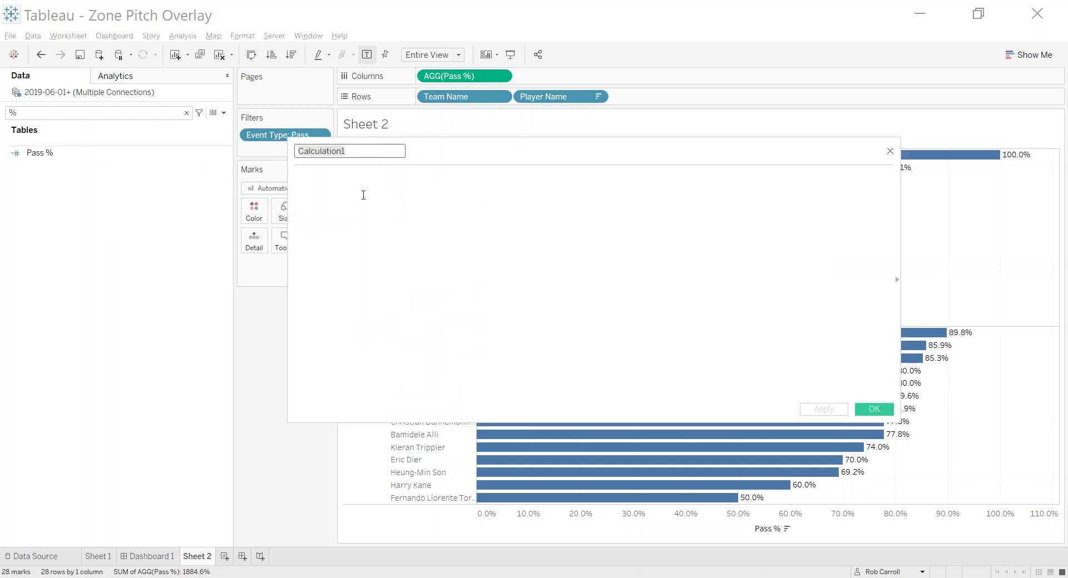
{"action": "type", "text": "Pass % Colour"}
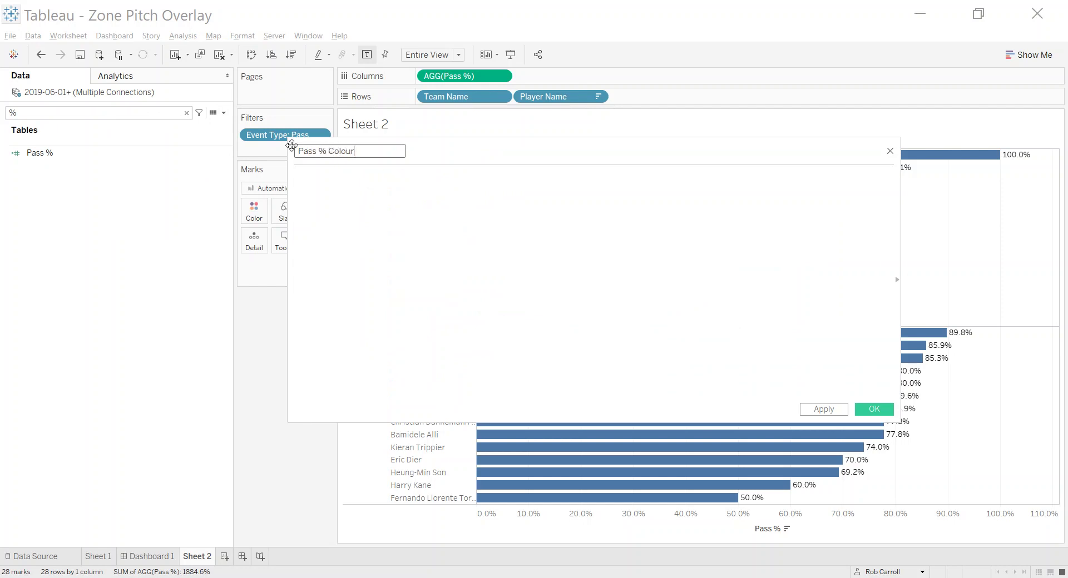
{"action": "left_click_drag", "start_coordinate": [290, 142], "coordinate": [318, 206]}
{"action": "left_click_drag", "start_coordinate": [548, 231], "coordinate": [573, 307]}
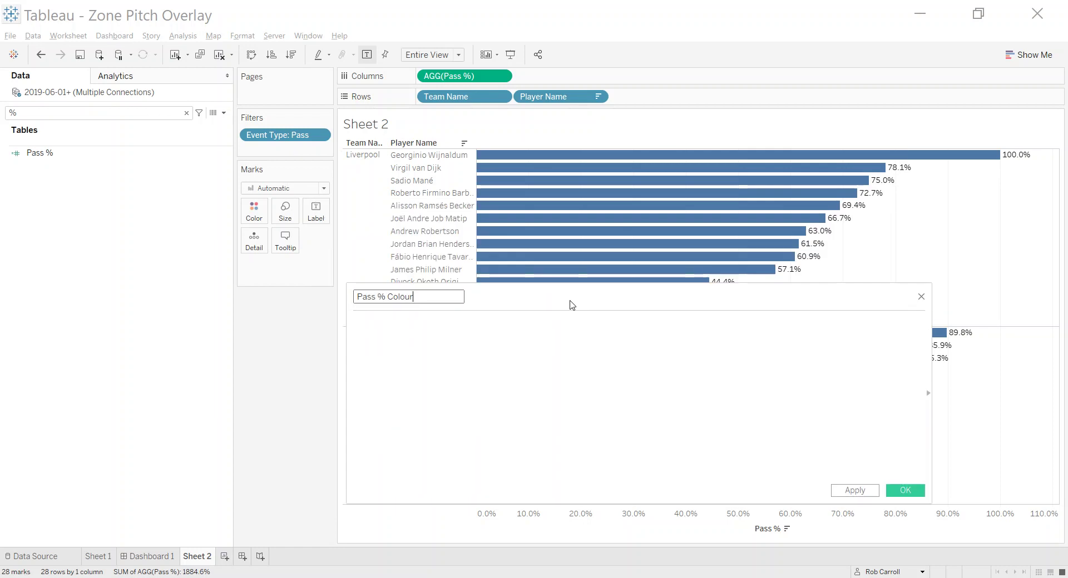
{"action": "left_click", "coordinate": [411, 337]}
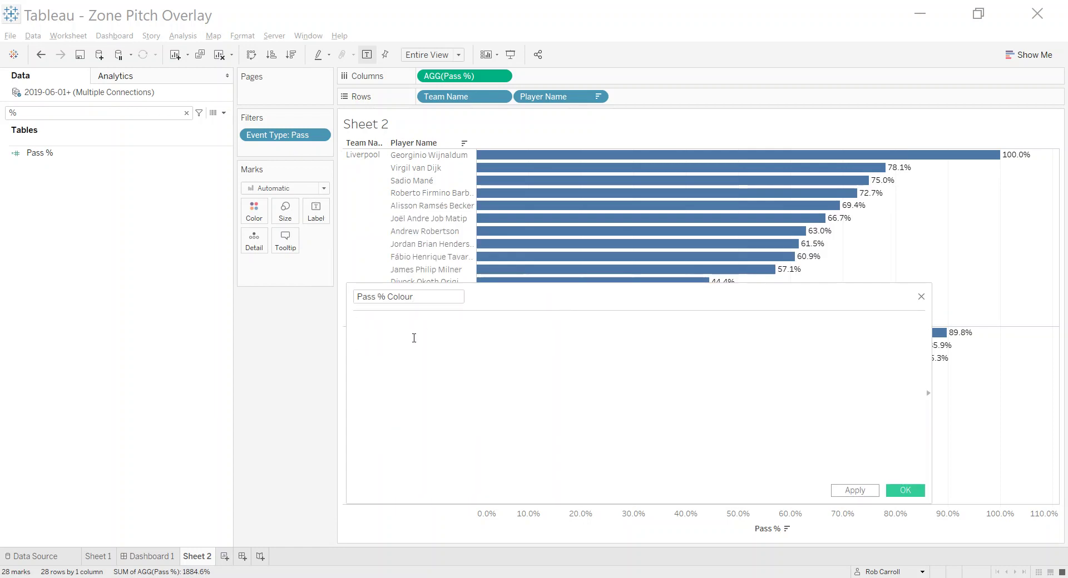
Step: Write the first formula line: IF [Pass %] > .69 THEN "Excellent"
{"action": "type", "text": "IF"}
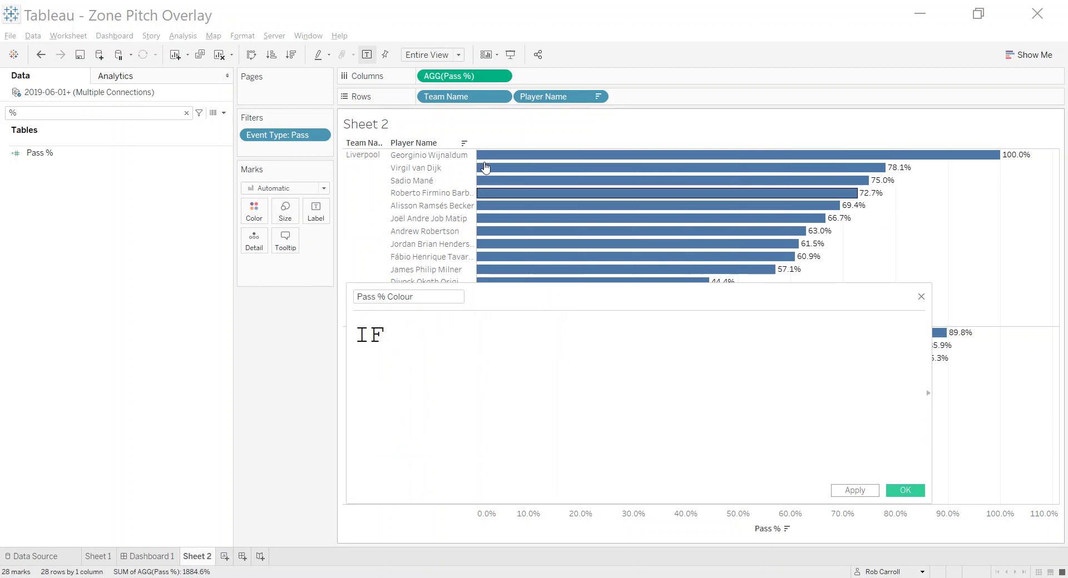
{"action": "left_click_drag", "start_coordinate": [39, 152], "coordinate": [401, 329]}
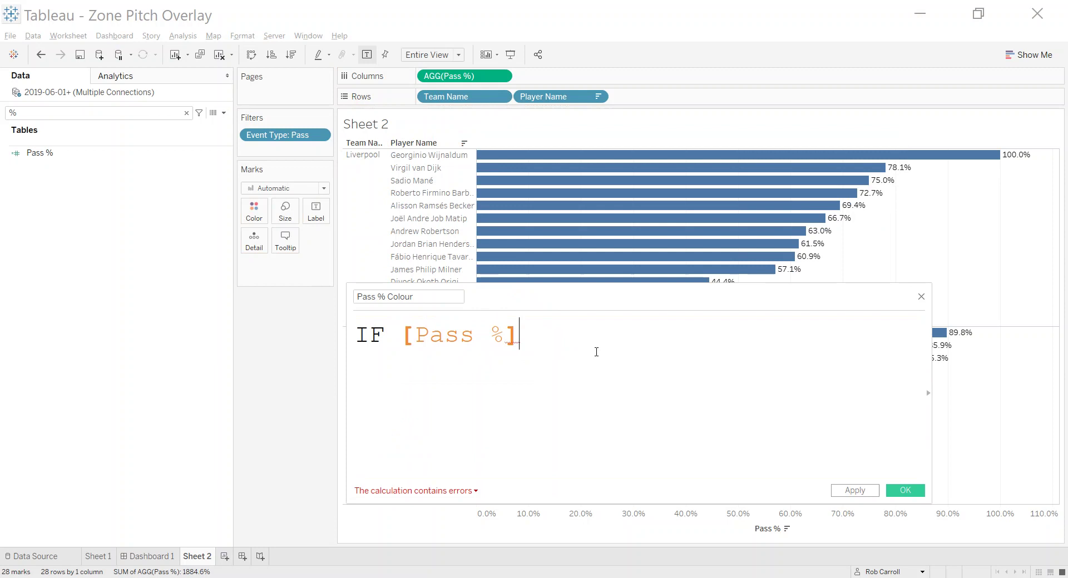
{"action": "type", "text": "> "}
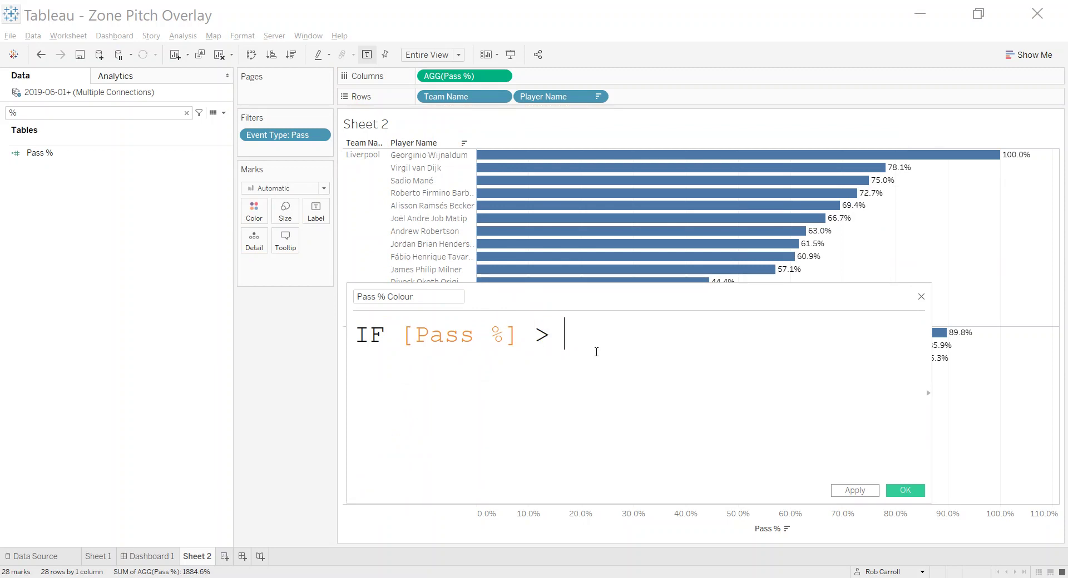
{"action": "type", "text": ".69"}
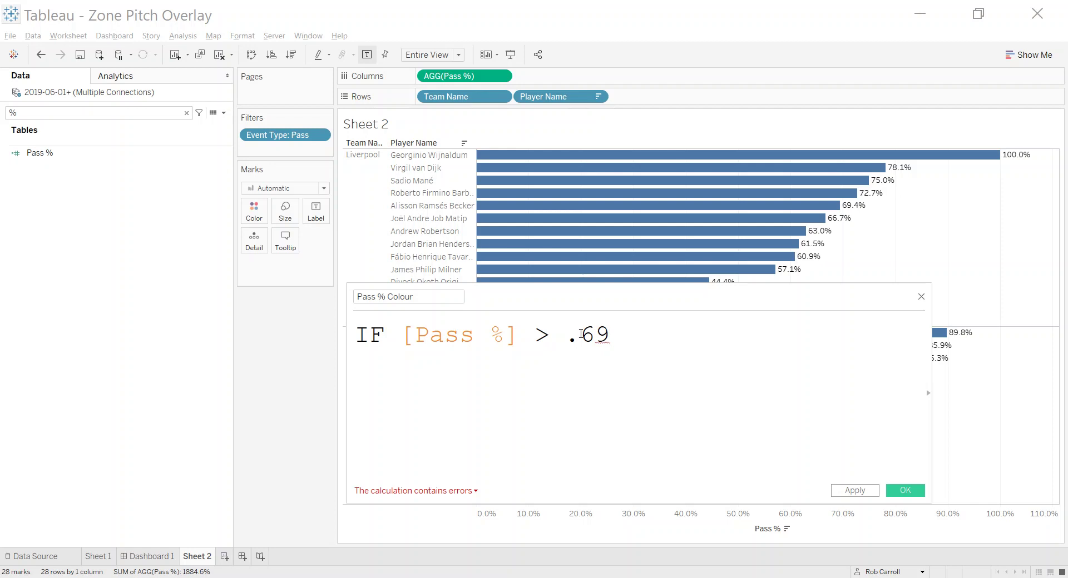
{"action": "left_click_drag", "start_coordinate": [581, 335], "coordinate": [613, 336]}
{"action": "left_click", "coordinate": [614, 336]}
{"action": "type", "text": "THEN "}
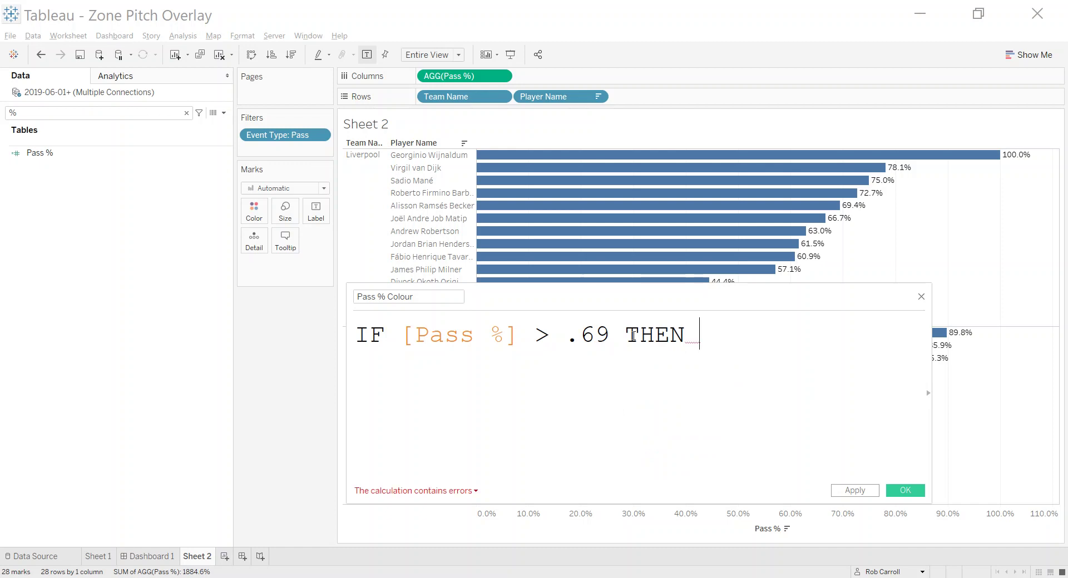
{"action": "type", "text": "\"Excellent\""}
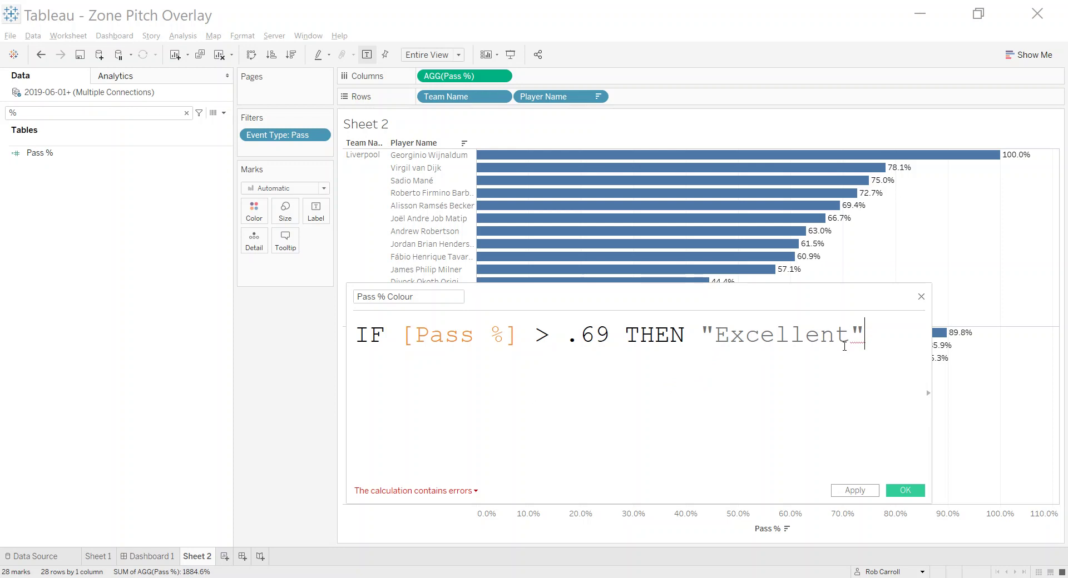
{"action": "key", "text": "Return"}
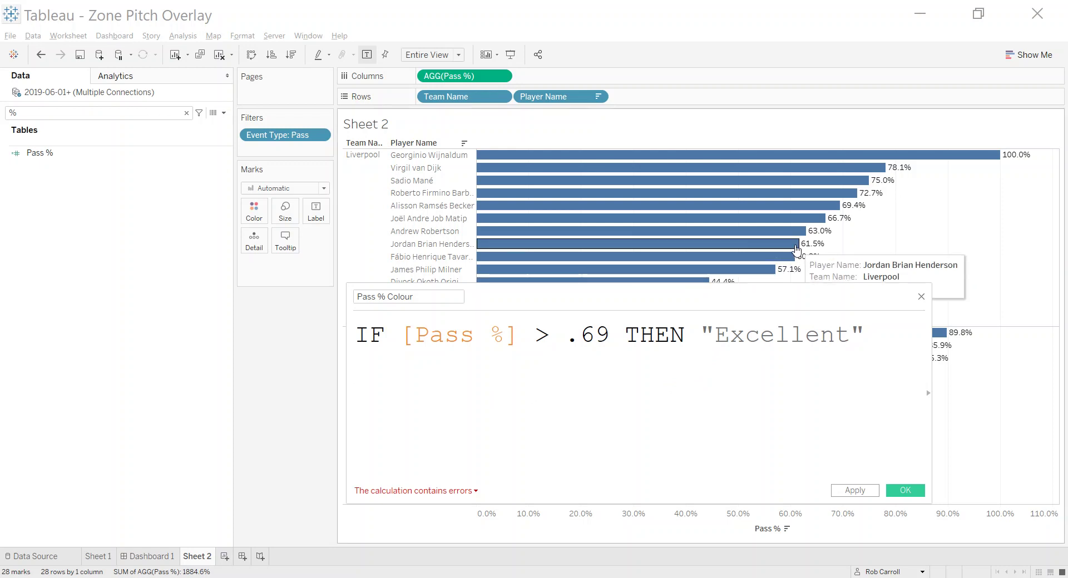
Step: Add the second line: ELSEIF [Pass %] >= .5 THEN "Ok"
{"action": "left_click_drag", "start_coordinate": [577, 341], "coordinate": [612, 339]}
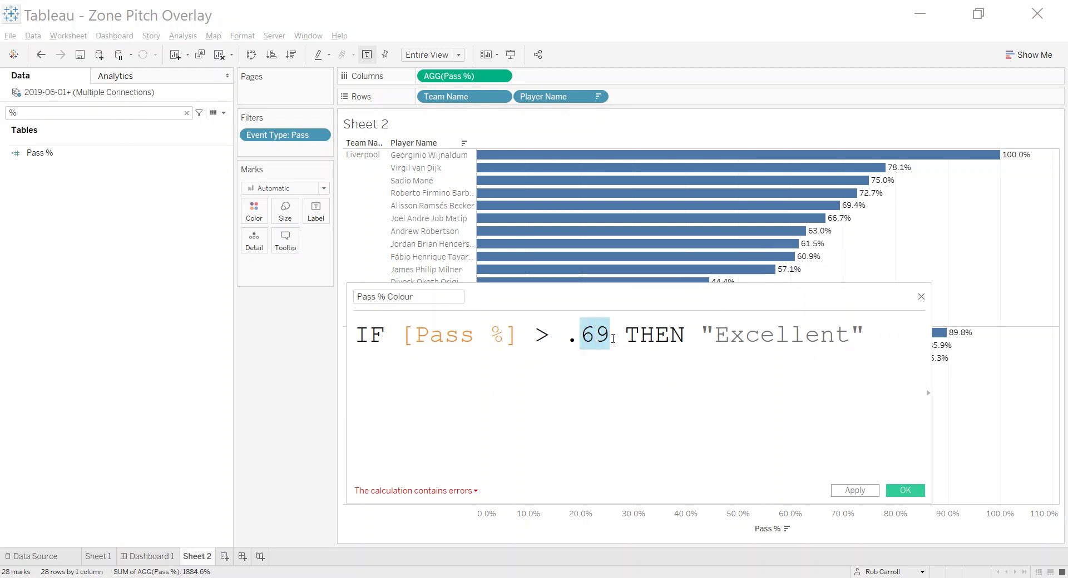
{"action": "left_click", "coordinate": [494, 378]}
{"action": "type", "text": "ELSE"}
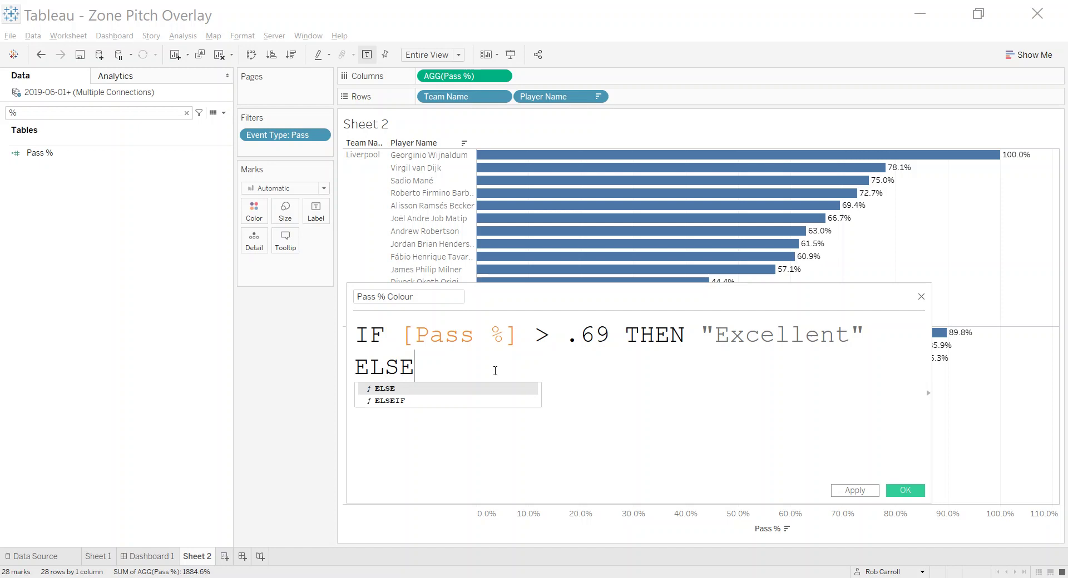
{"action": "type", "text": "IF"}
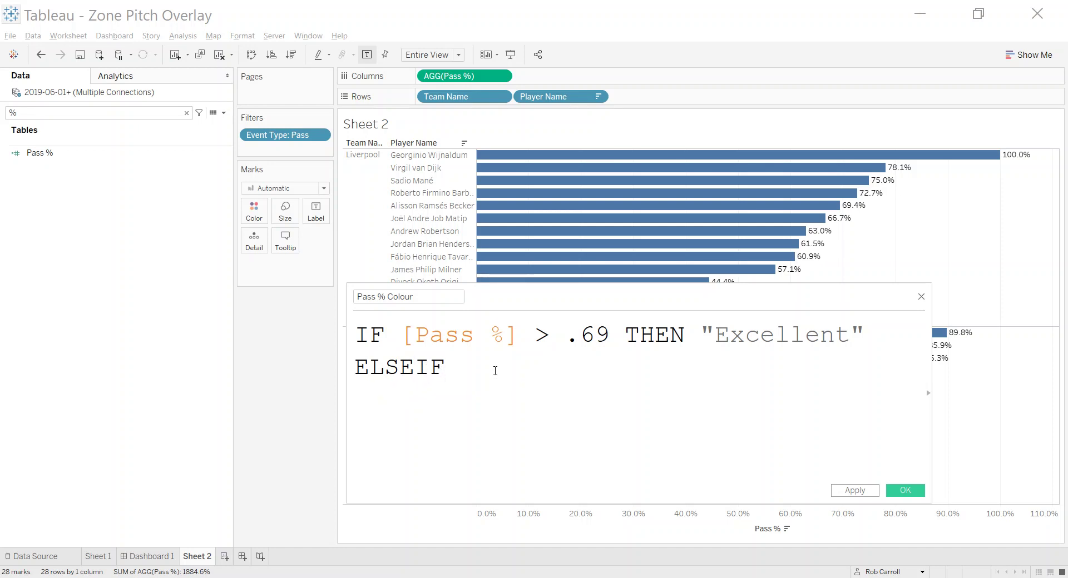
{"action": "type", "text": " [Pass"}
{"action": "key", "text": "Return"}
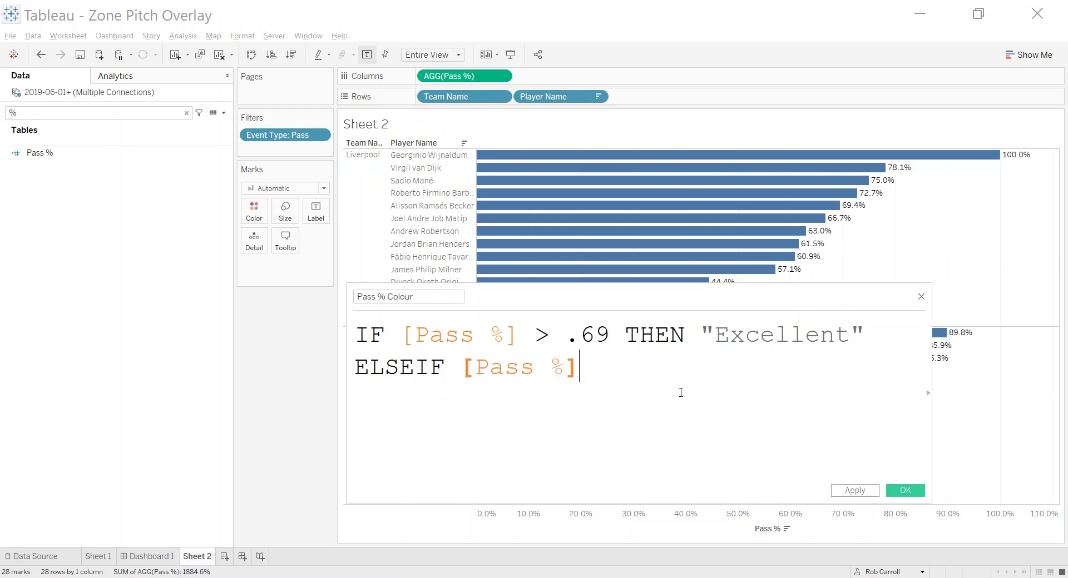
{"action": "type", "text": ">"}
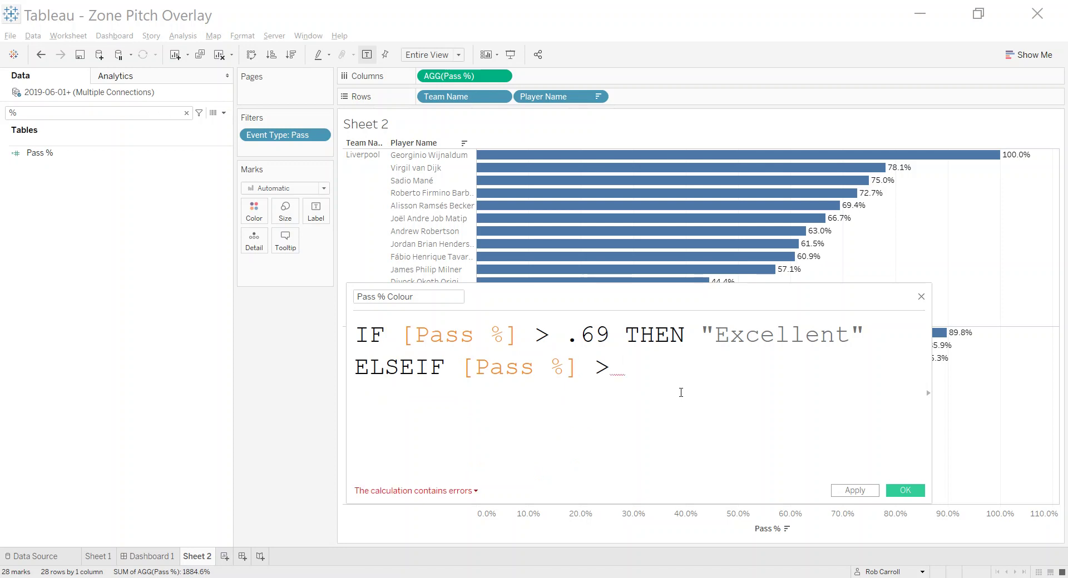
{"action": "key", "text": "BackSpace"}
{"action": "type", "text": "text \"=.5\""}
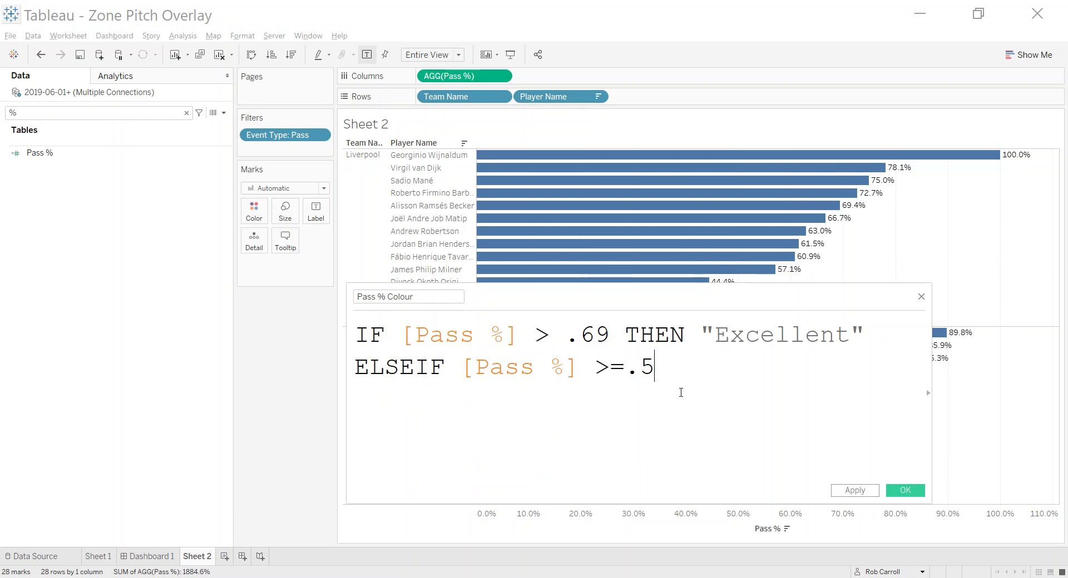
{"action": "type", "text": " THEN "}
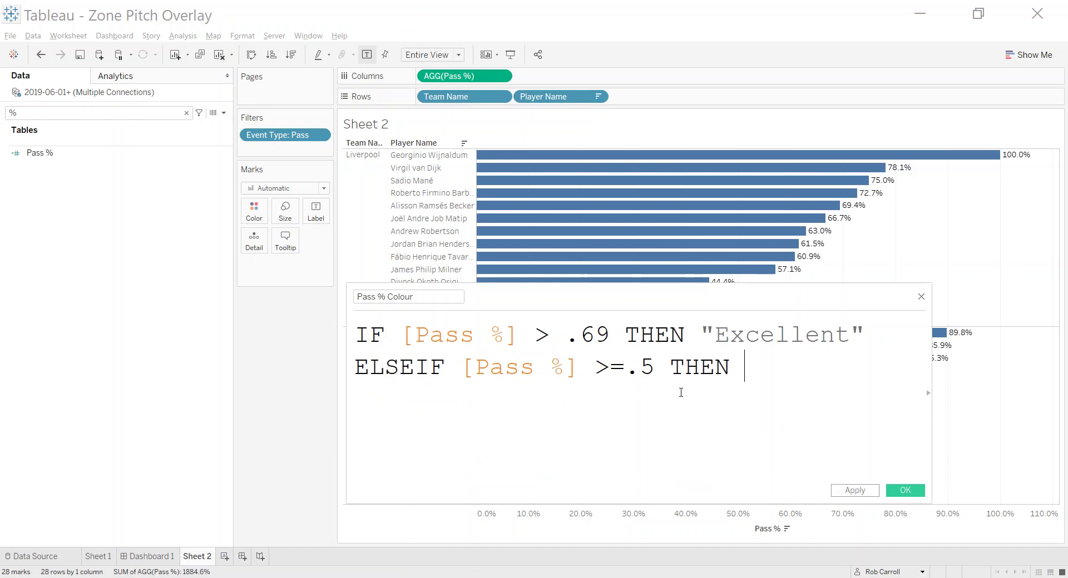
{"action": "type", "text": "\"Ok\""}
{"action": "key", "text": "Return"}
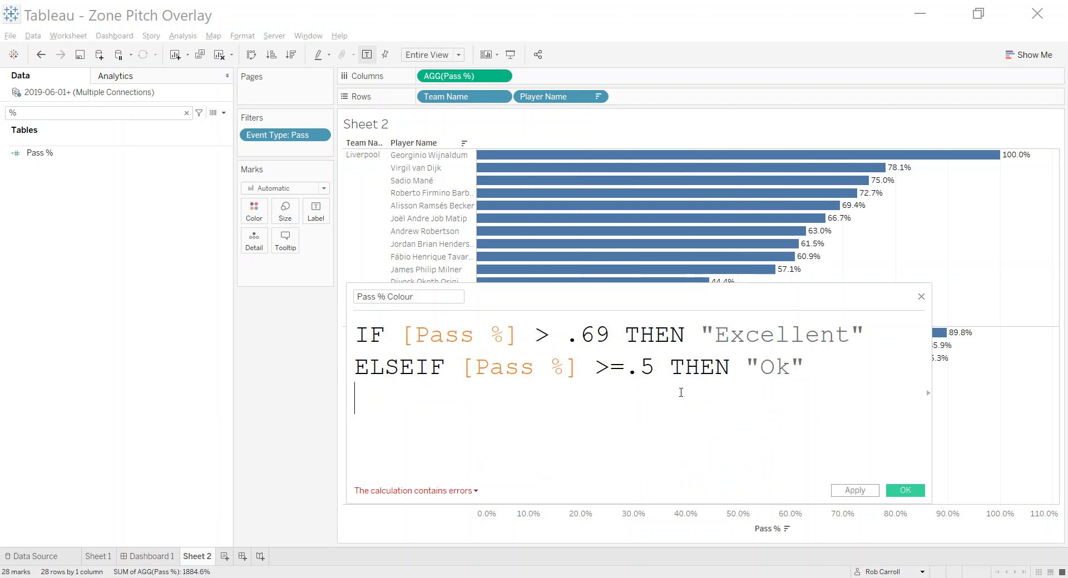
Step: Finish with ELSE "Bad" and END, leaving the calculation valid
{"action": "double_click", "coordinate": [640, 367]}
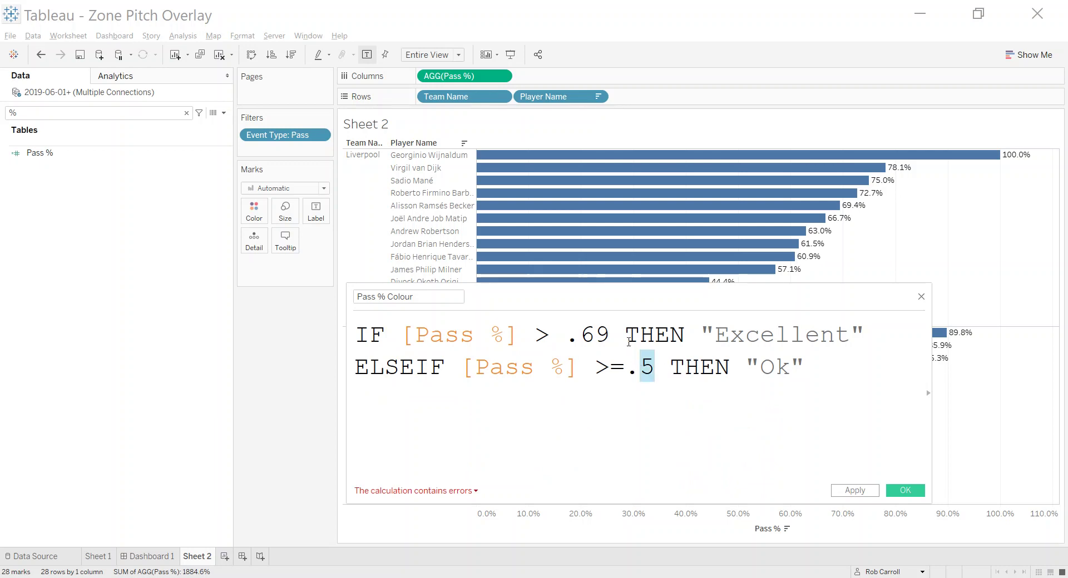
{"action": "left_click_drag", "start_coordinate": [628, 341], "coordinate": [589, 336]}
{"action": "left_click", "coordinate": [616, 402]}
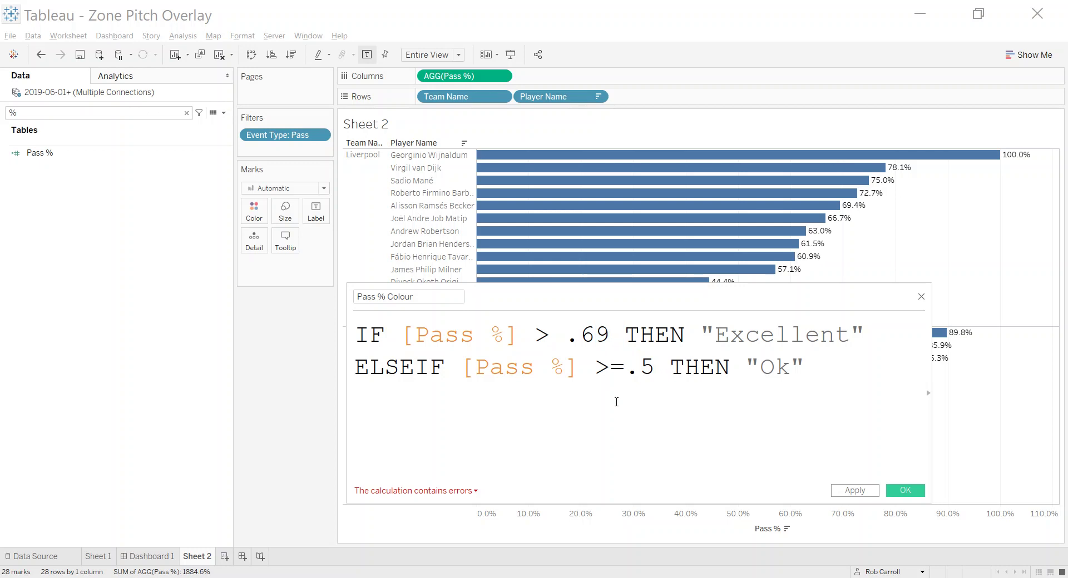
{"action": "type", "text": "ELSE \""}
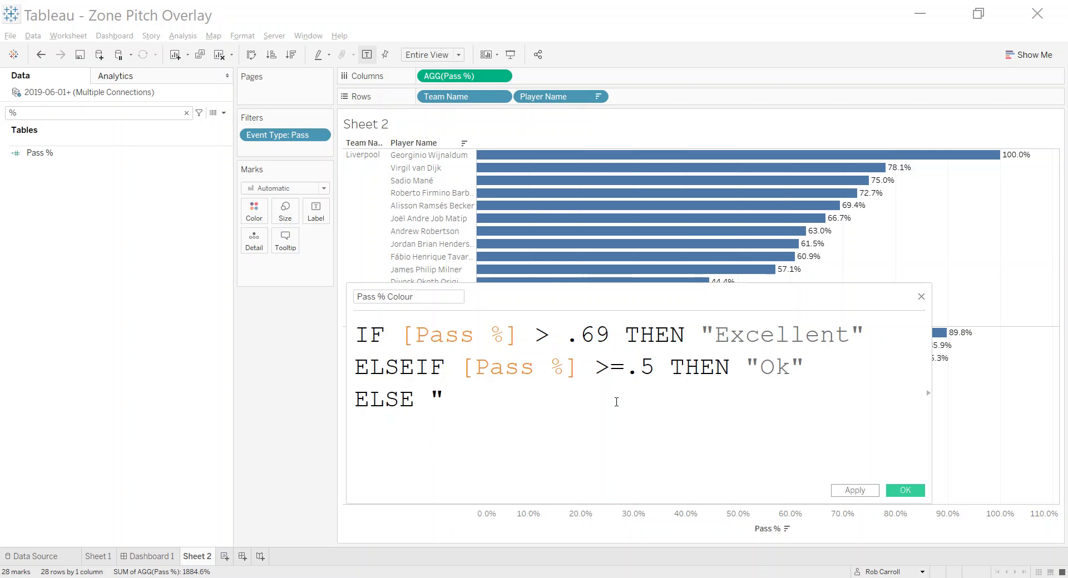
{"action": "type", "text": "Bad\""}
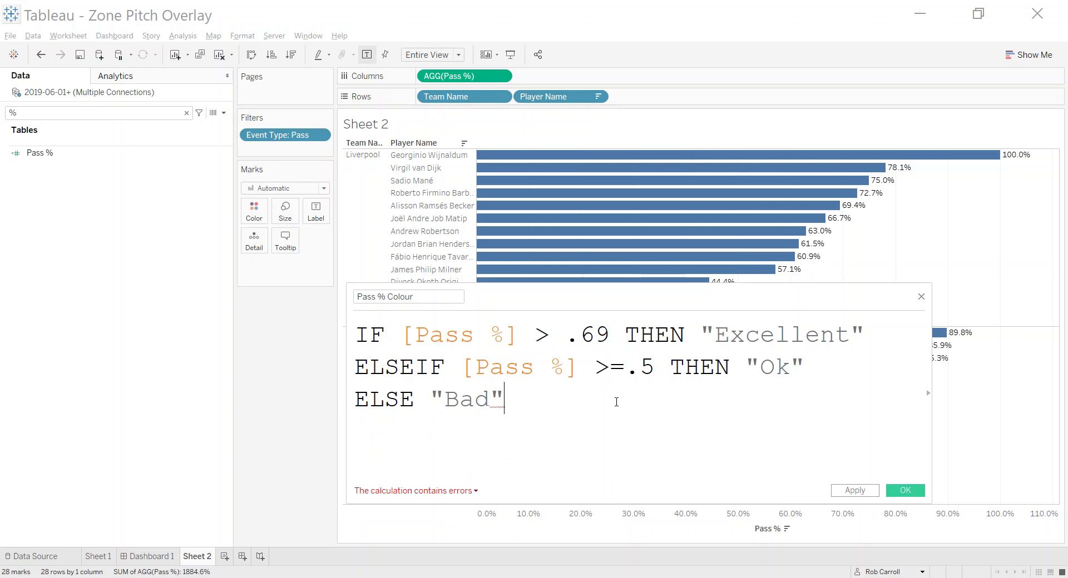
{"action": "key", "text": "Return"}
{"action": "type", "text": "END"}
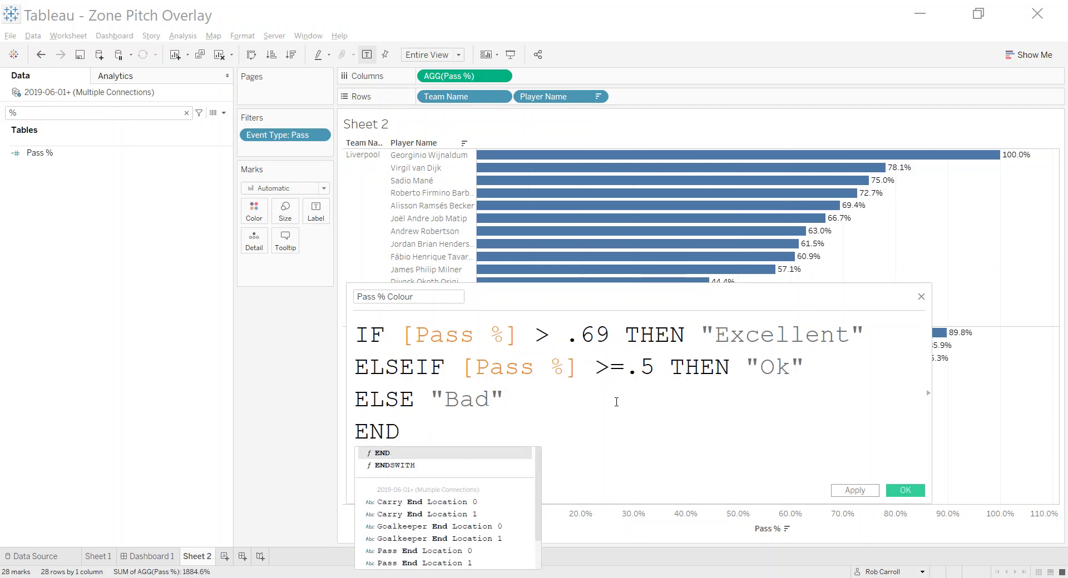
{"action": "left_click", "coordinate": [618, 405]}
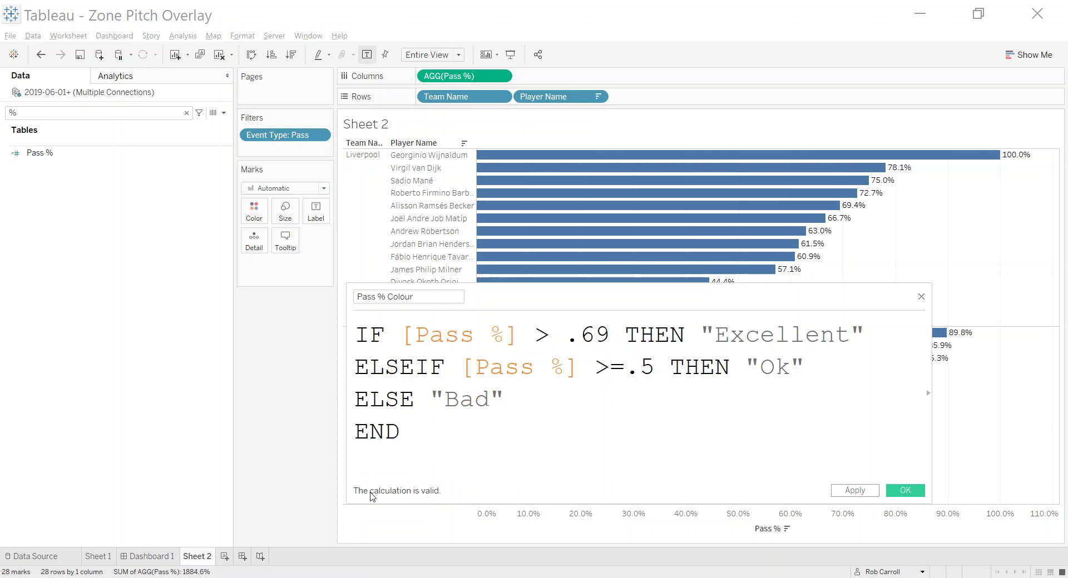
Step: Move the editor aside and look up the IF function in the function reference
{"action": "left_click_drag", "start_coordinate": [579, 306], "coordinate": [375, 155]}
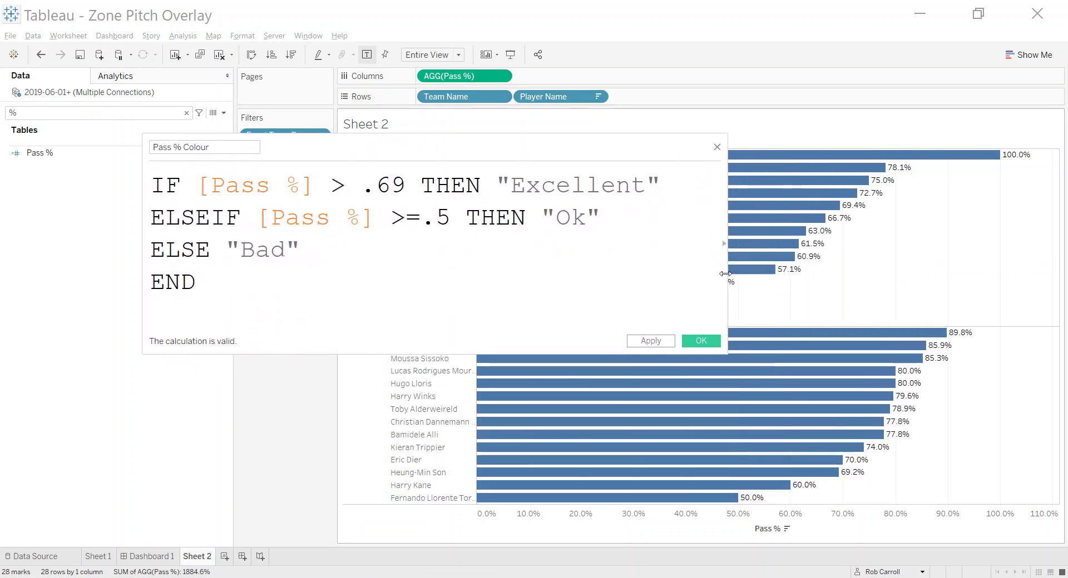
{"action": "left_click", "coordinate": [724, 245]}
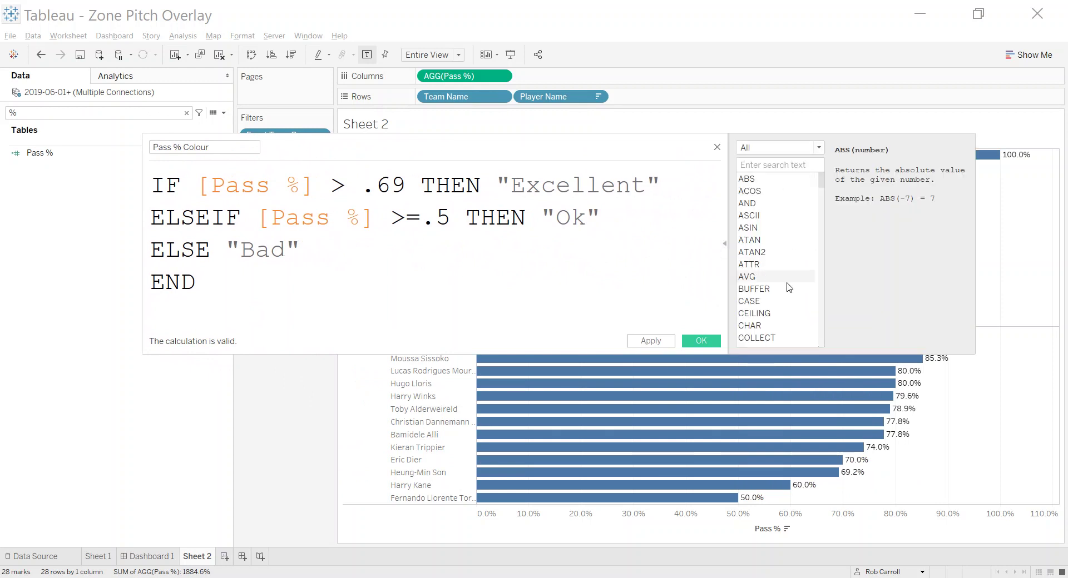
{"action": "scroll", "coordinate": [784, 300], "scroll_direction": "down", "scroll_amount": 10}
{"action": "scroll", "coordinate": [783, 304], "scroll_direction": "up", "scroll_amount": 10}
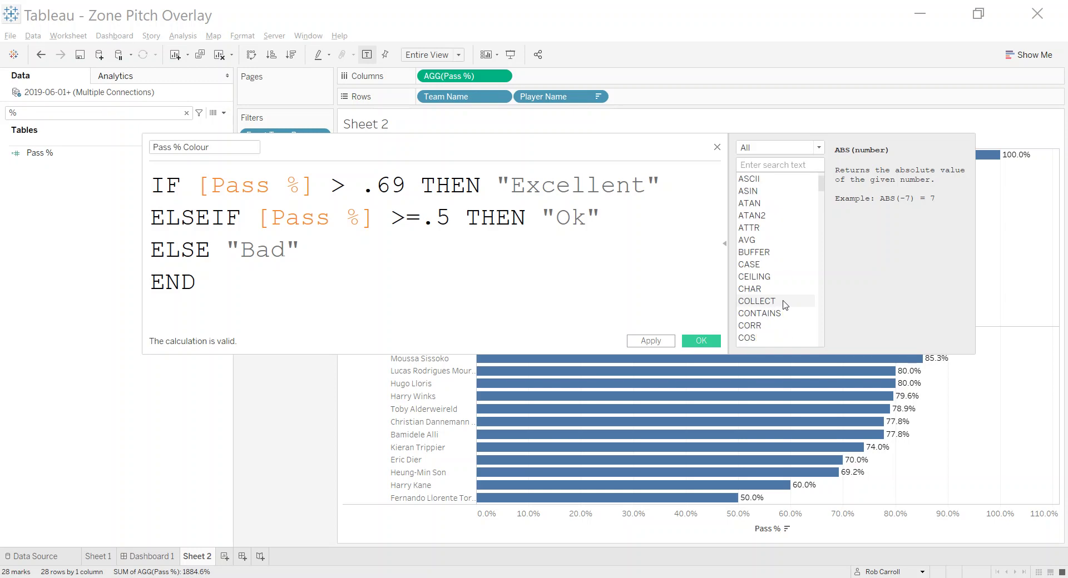
{"action": "left_click", "coordinate": [765, 164]}
{"action": "type", "text": "if"}
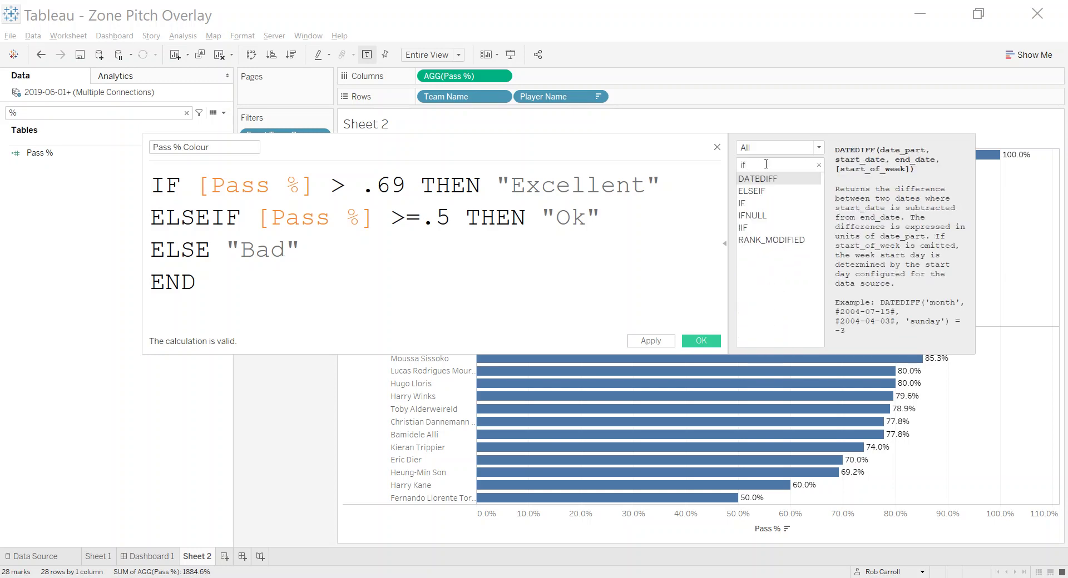
{"action": "left_click", "coordinate": [756, 204]}
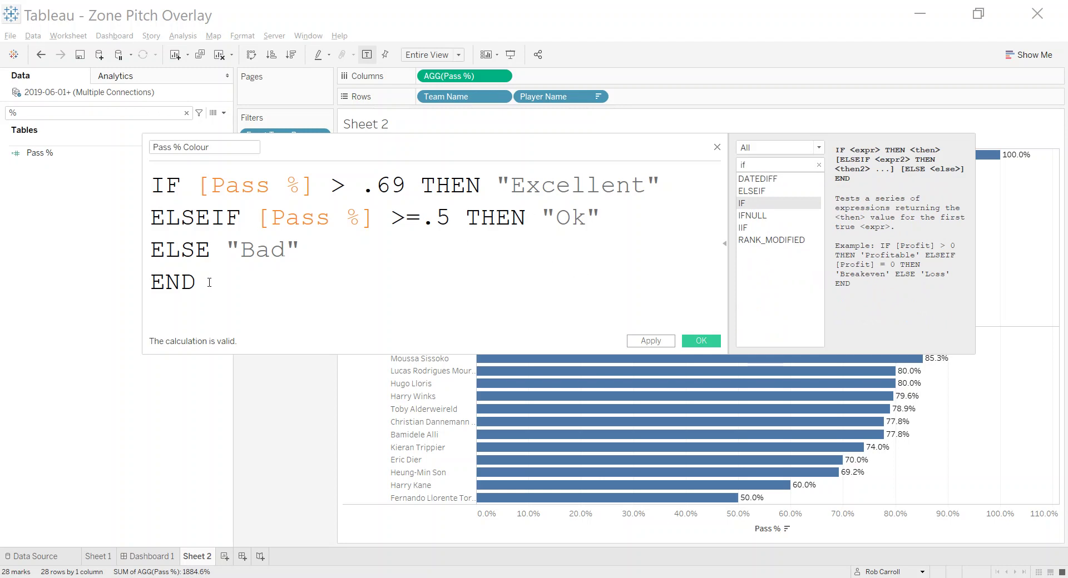
Step: Go over the formula's [Pass %] field, .69 threshold and Excellent/Ok/Bad results
{"action": "left_click_drag", "start_coordinate": [209, 282], "coordinate": [150, 282]}
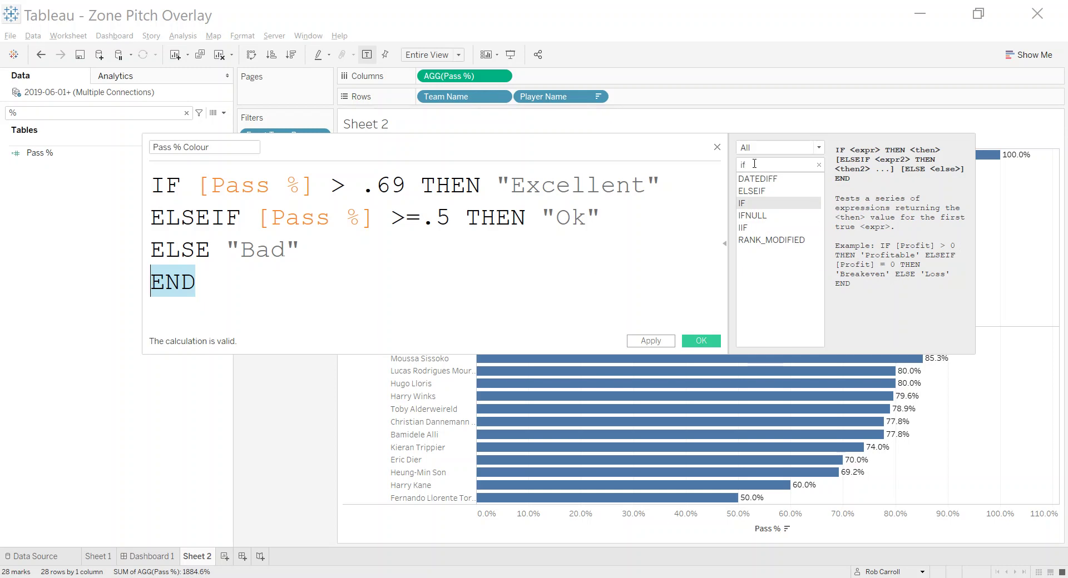
{"action": "left_click", "coordinate": [423, 287]}
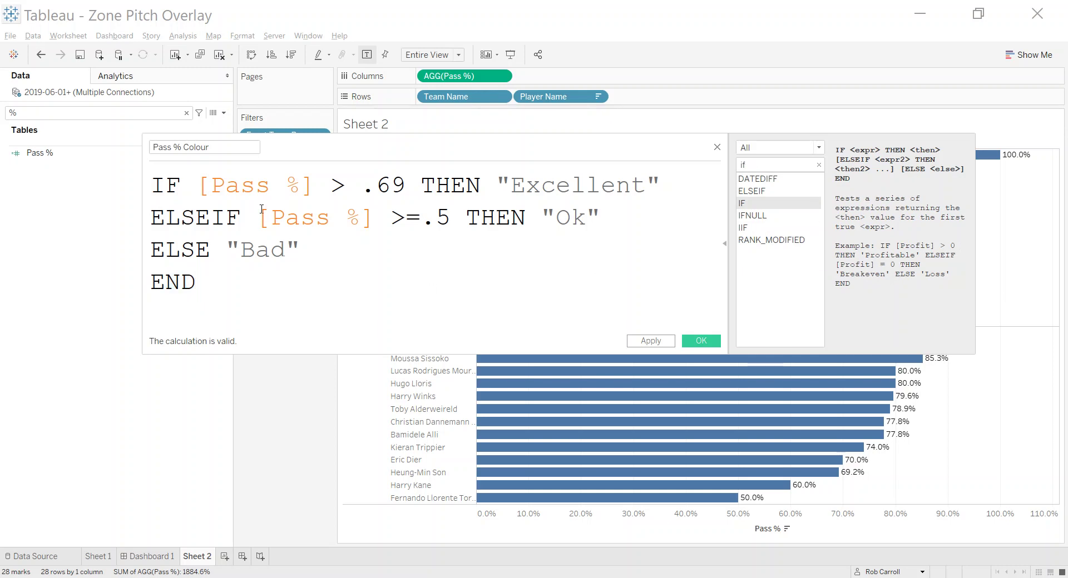
{"action": "left_click_drag", "start_coordinate": [205, 184], "coordinate": [313, 184]}
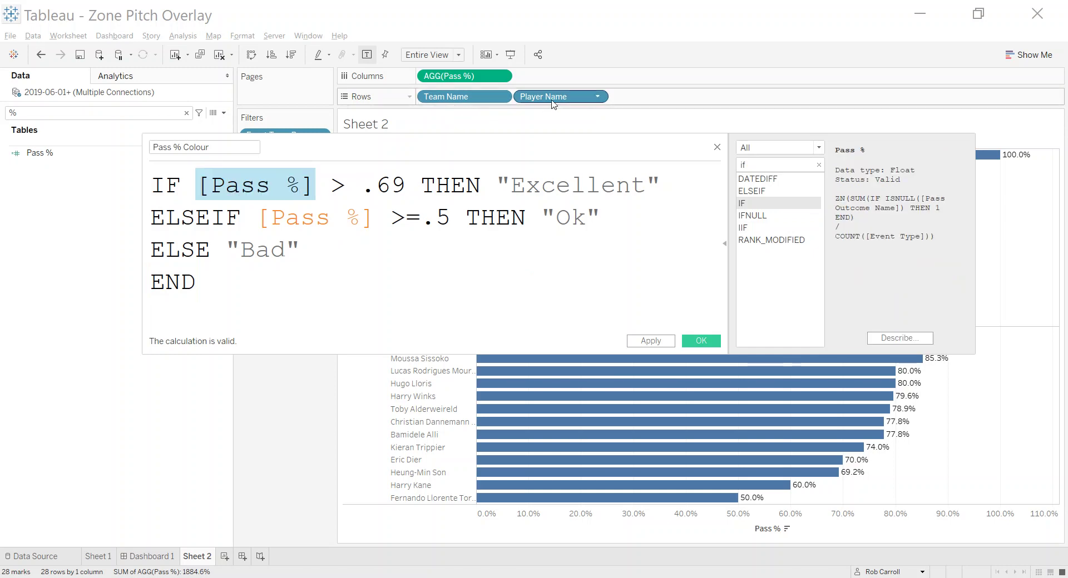
{"action": "left_click_drag", "start_coordinate": [362, 185], "coordinate": [405, 185]}
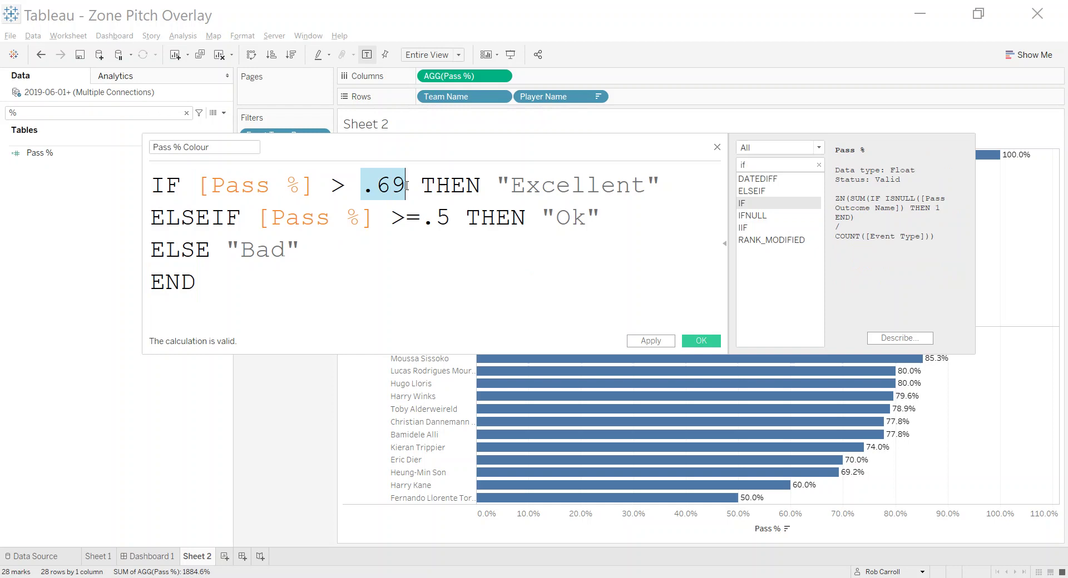
{"action": "left_click_drag", "start_coordinate": [521, 186], "coordinate": [645, 187]}
{"action": "left_click_drag", "start_coordinate": [542, 217], "coordinate": [626, 223]}
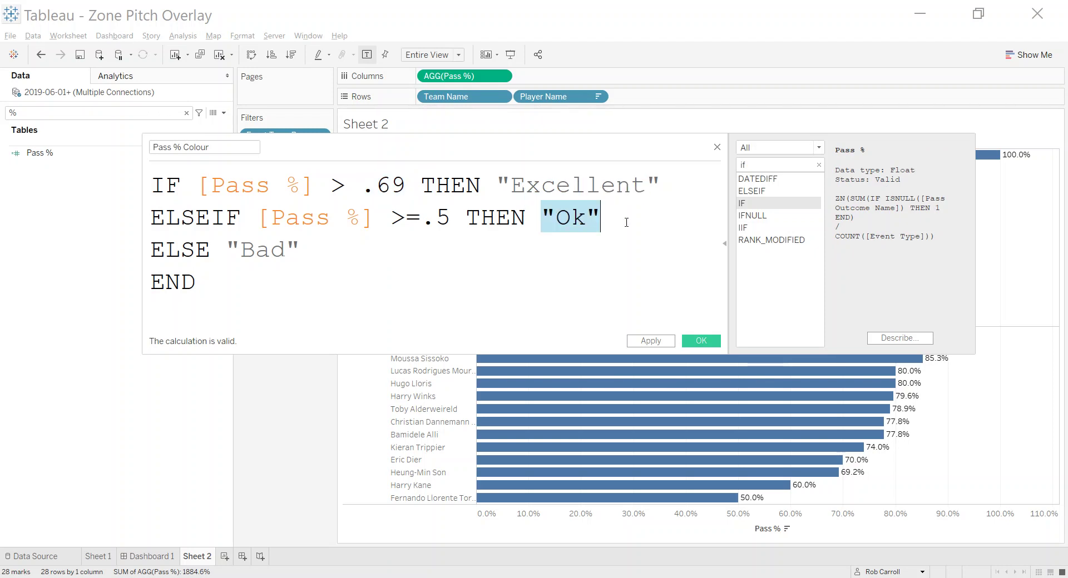
{"action": "left_click_drag", "start_coordinate": [225, 250], "coordinate": [337, 248]}
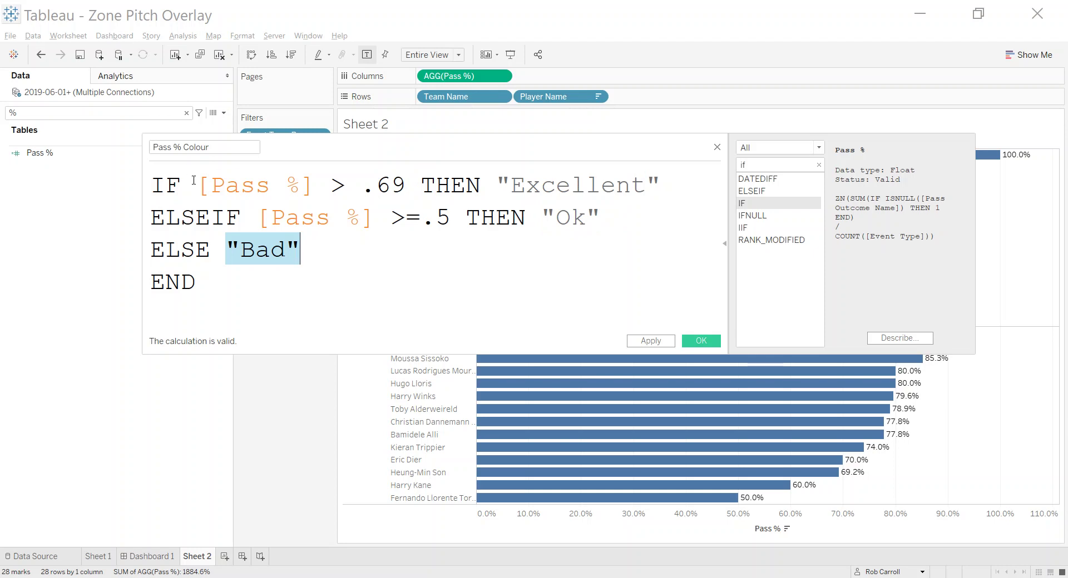
{"action": "left_click", "coordinate": [220, 148]}
Step: Save the calculation, colour the bars by Pass % Colour, and open Edit Colors
{"action": "left_click", "coordinate": [701, 341]}
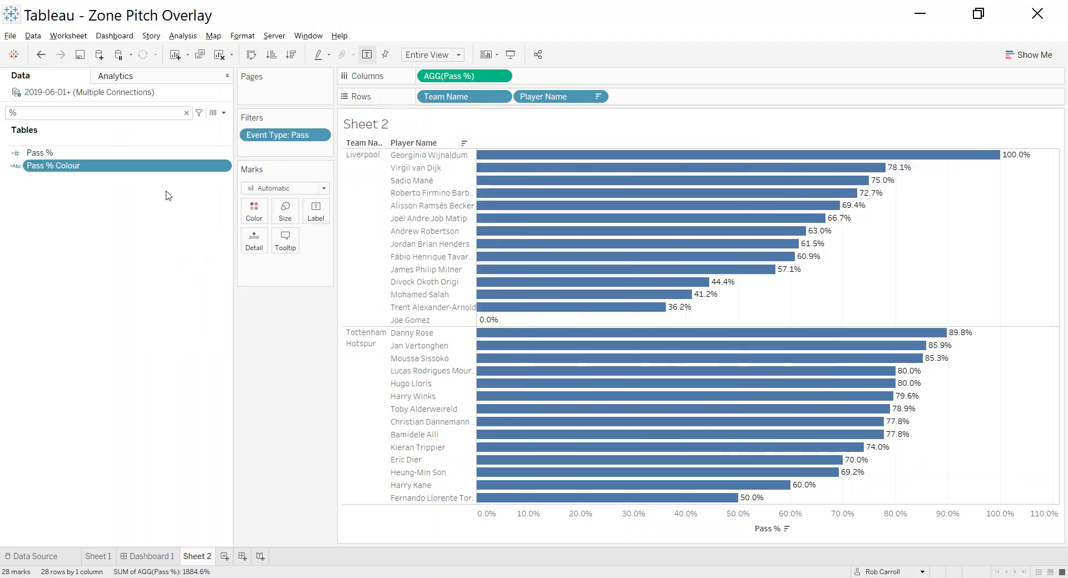
{"action": "left_click_drag", "start_coordinate": [47, 170], "coordinate": [257, 221]}
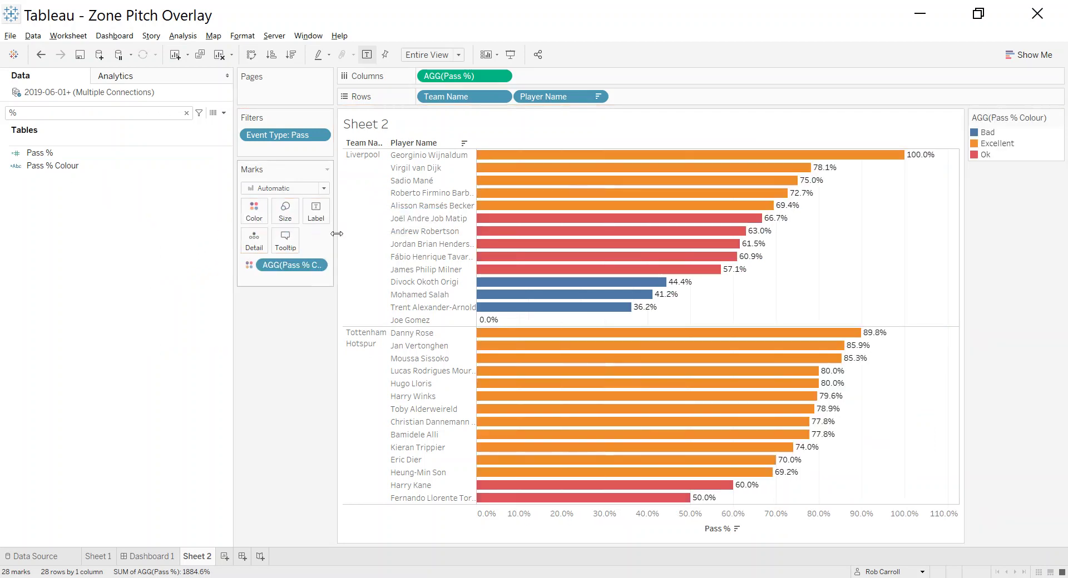
{"action": "left_click", "coordinate": [255, 213]}
{"action": "left_click", "coordinate": [292, 249]}
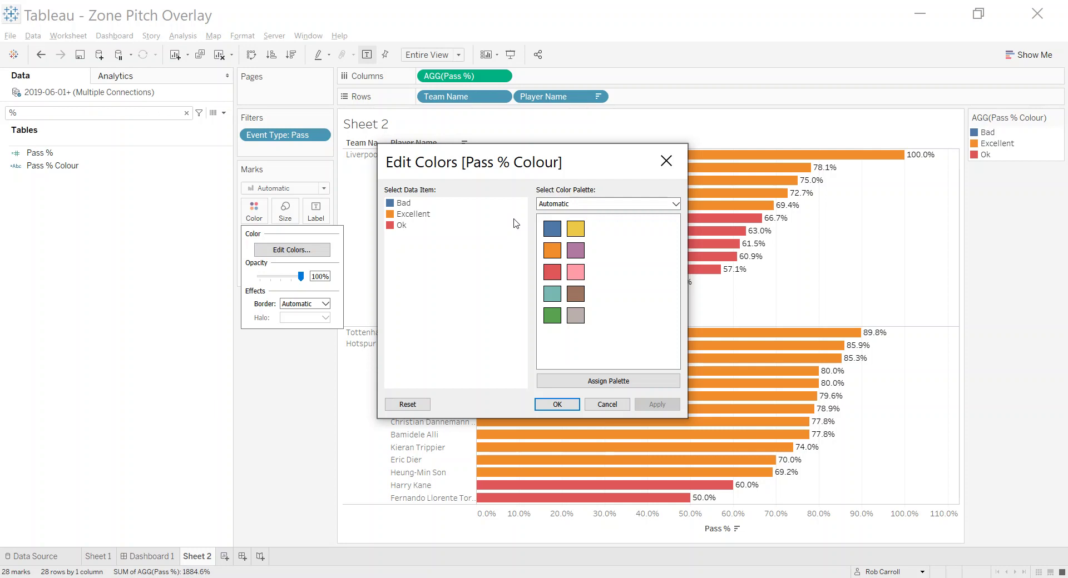
Step: Switch the Pass % Colour colour editor to the Superfishel Stone palette
{"action": "left_click", "coordinate": [402, 205]}
{"action": "left_click", "coordinate": [412, 216]}
{"action": "left_click", "coordinate": [408, 228]}
{"action": "left_click", "coordinate": [612, 204]}
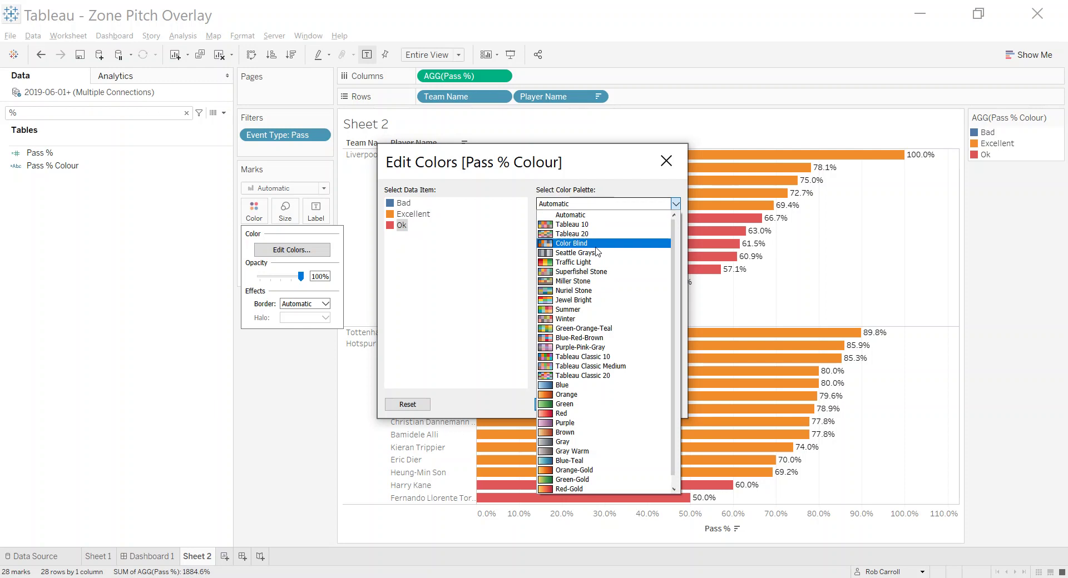
{"action": "left_click", "coordinate": [595, 272]}
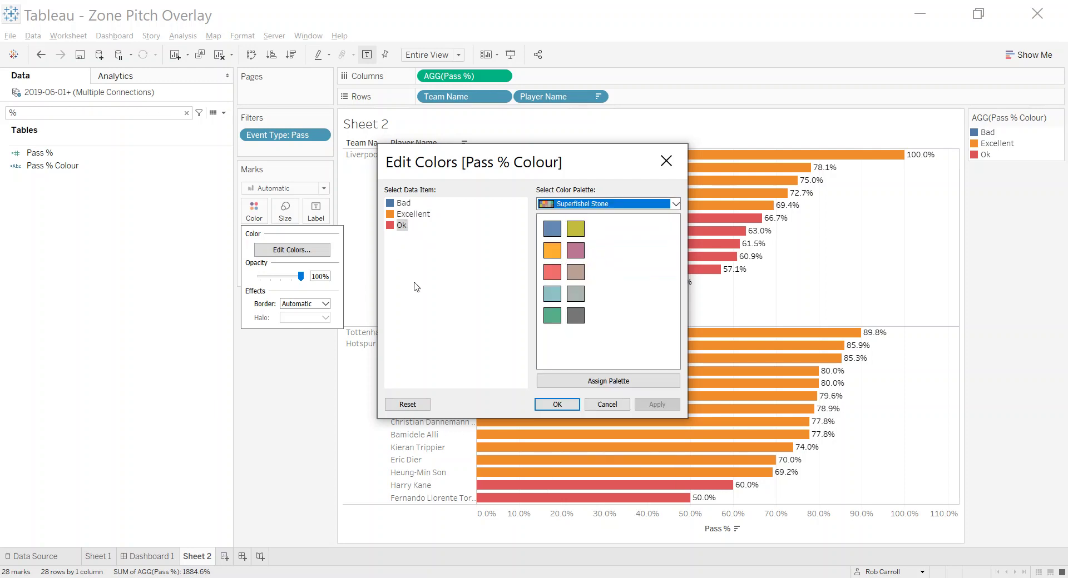
Step: Make Excellent green, Ok light blue and Bad orange, then apply and confirm
{"action": "left_click", "coordinate": [576, 315]}
{"action": "left_click", "coordinate": [412, 215]}
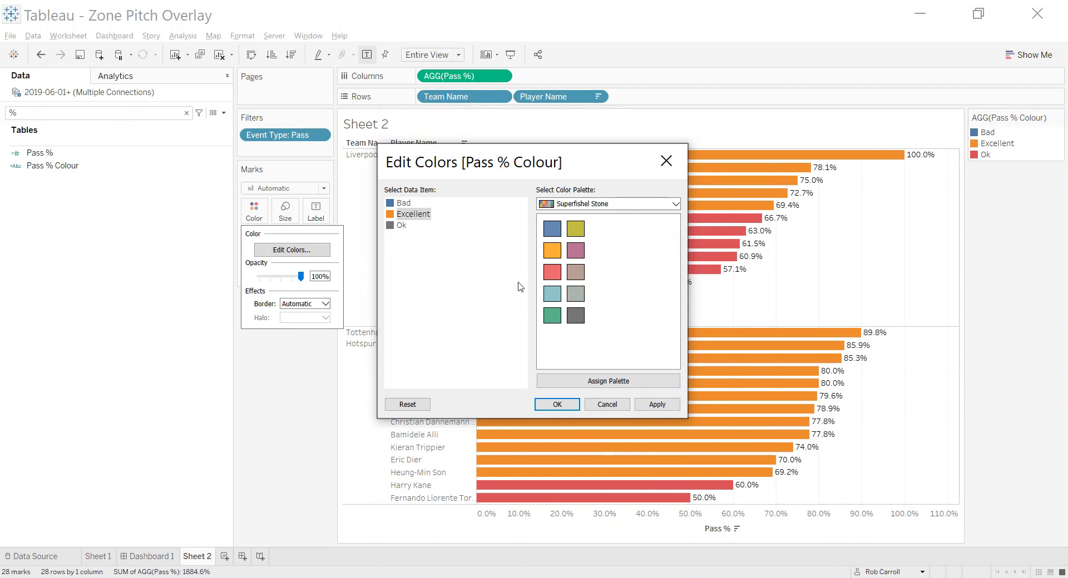
{"action": "left_click", "coordinate": [552, 316]}
{"action": "left_click", "coordinate": [410, 203]}
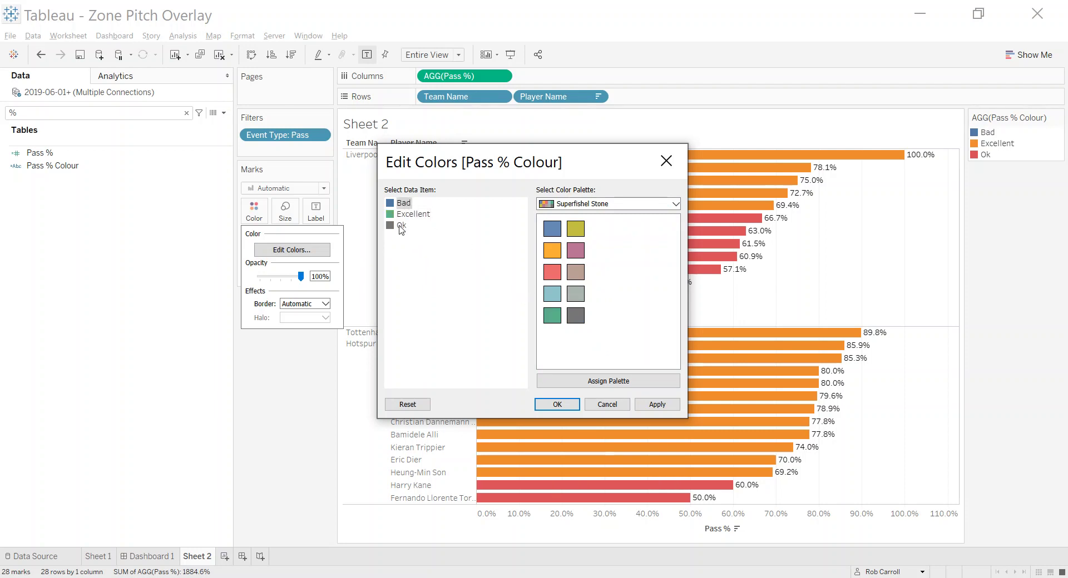
{"action": "left_click", "coordinate": [401, 225]}
{"action": "left_click", "coordinate": [553, 294]}
{"action": "left_click", "coordinate": [404, 203]}
{"action": "left_click", "coordinate": [552, 250]}
{"action": "left_click", "coordinate": [657, 404]}
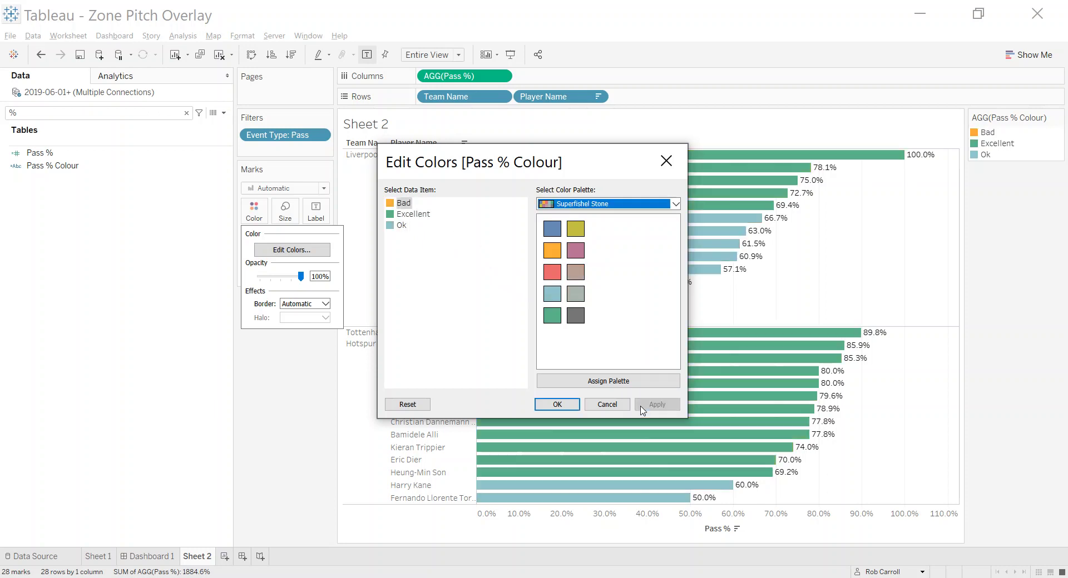
{"action": "left_click", "coordinate": [557, 405]}
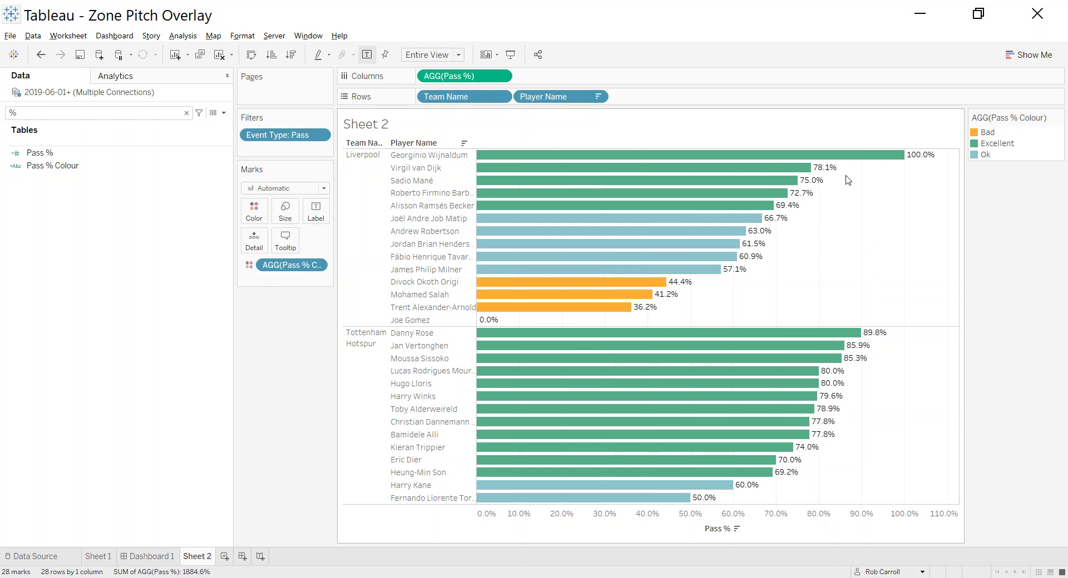